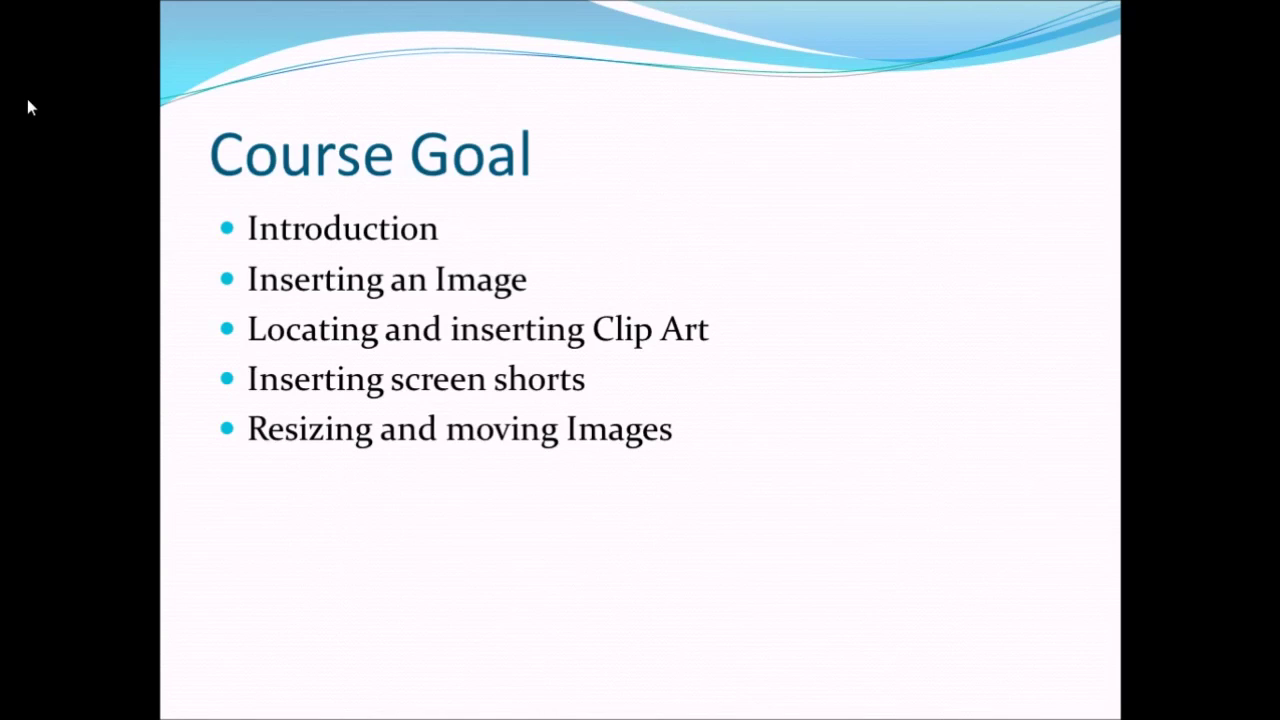
# - Advance the slide show through Introduction to Working with the Images, then exit to Normal view
pyautogui.press('Right')
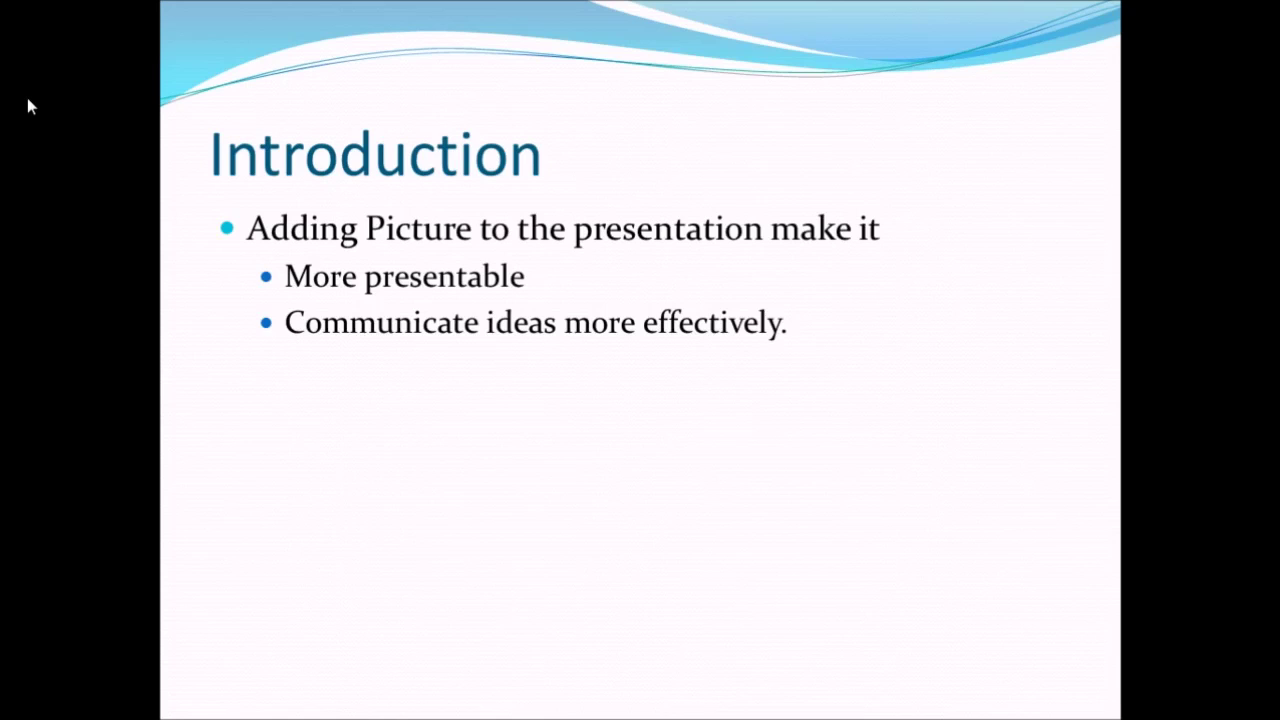
pyautogui.press('Right')
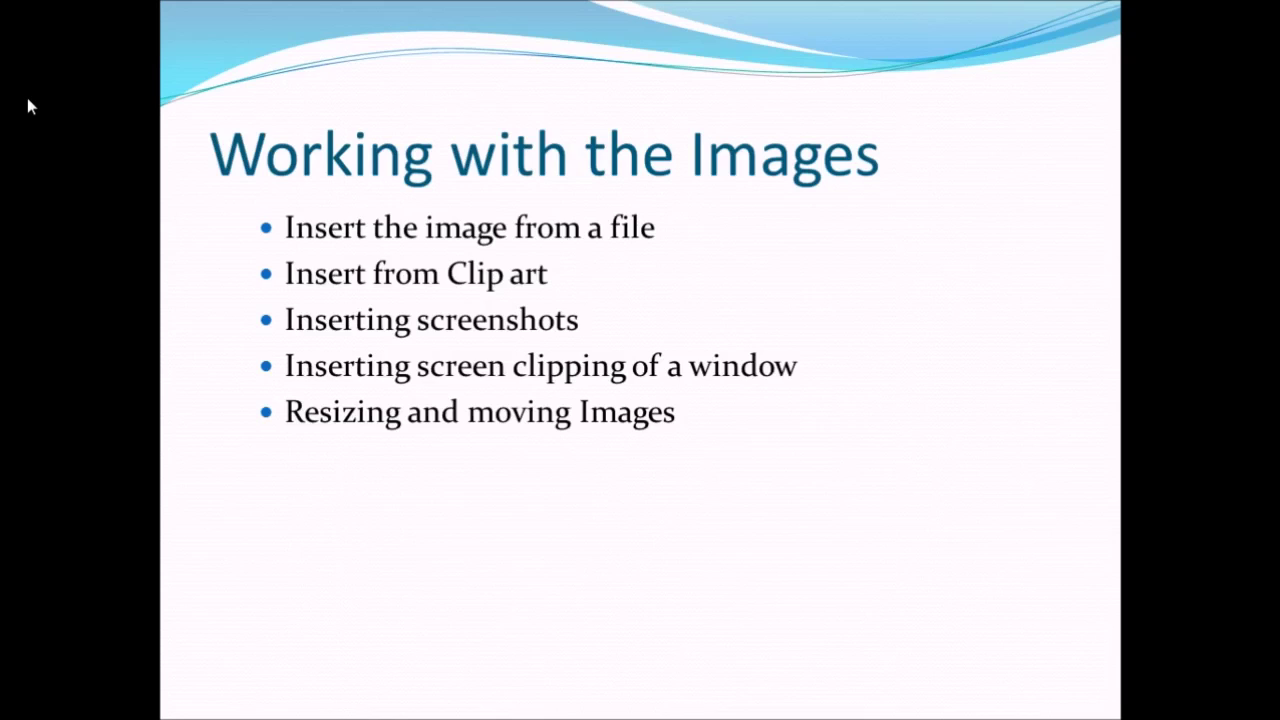
pyautogui.press('Escape')
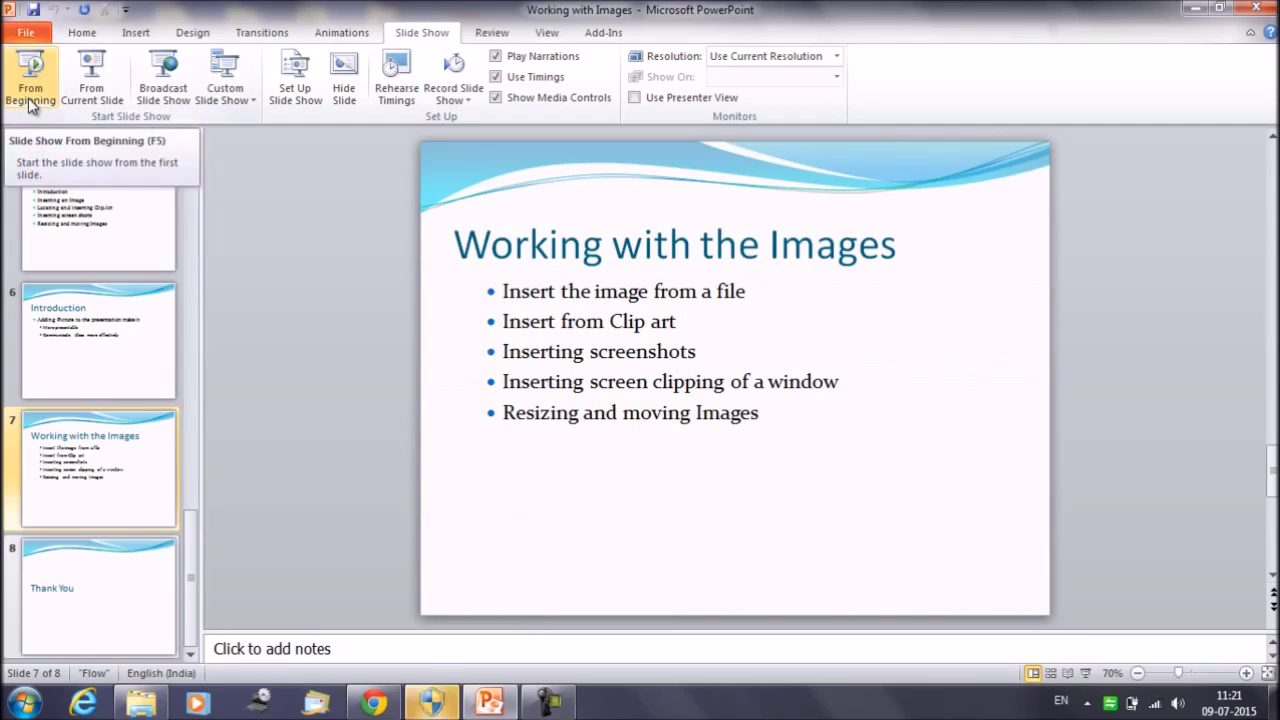
# - Insert the Penguins picture from Sample Pictures onto slide 7, then delete it again
pyautogui.click(757, 290)
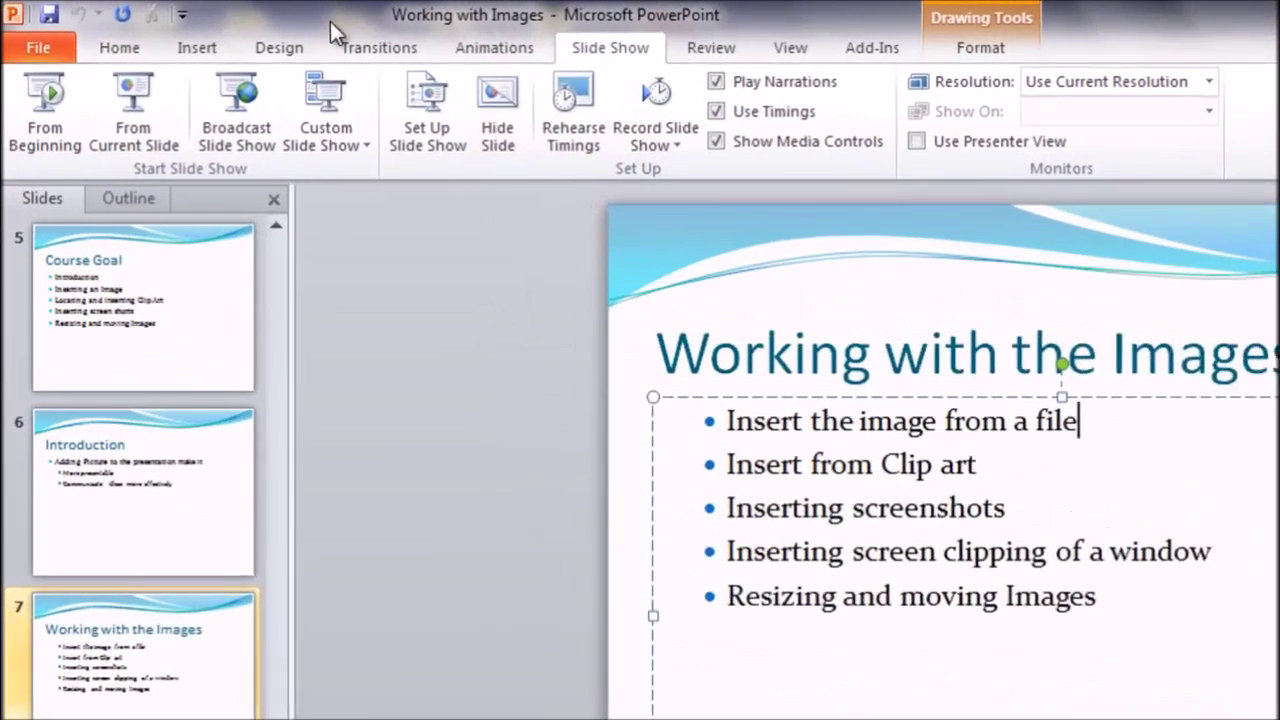
pyautogui.click(197, 49)
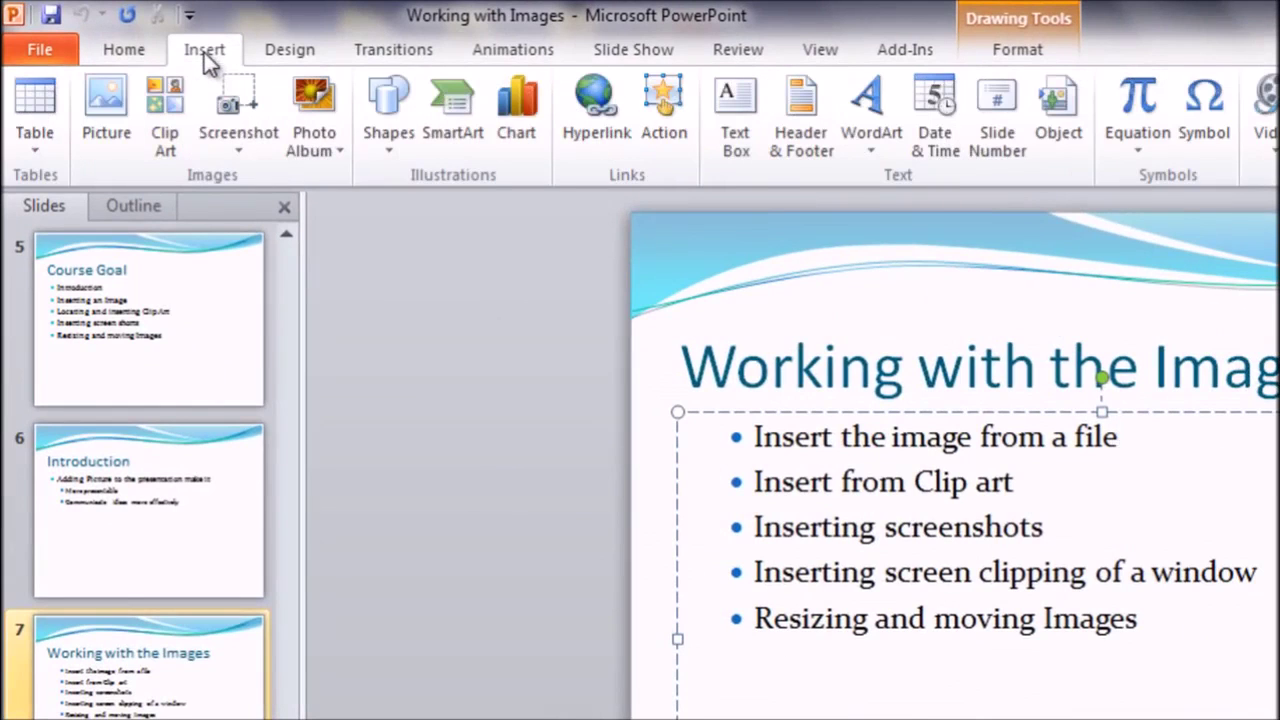
pyautogui.click(121, 123)
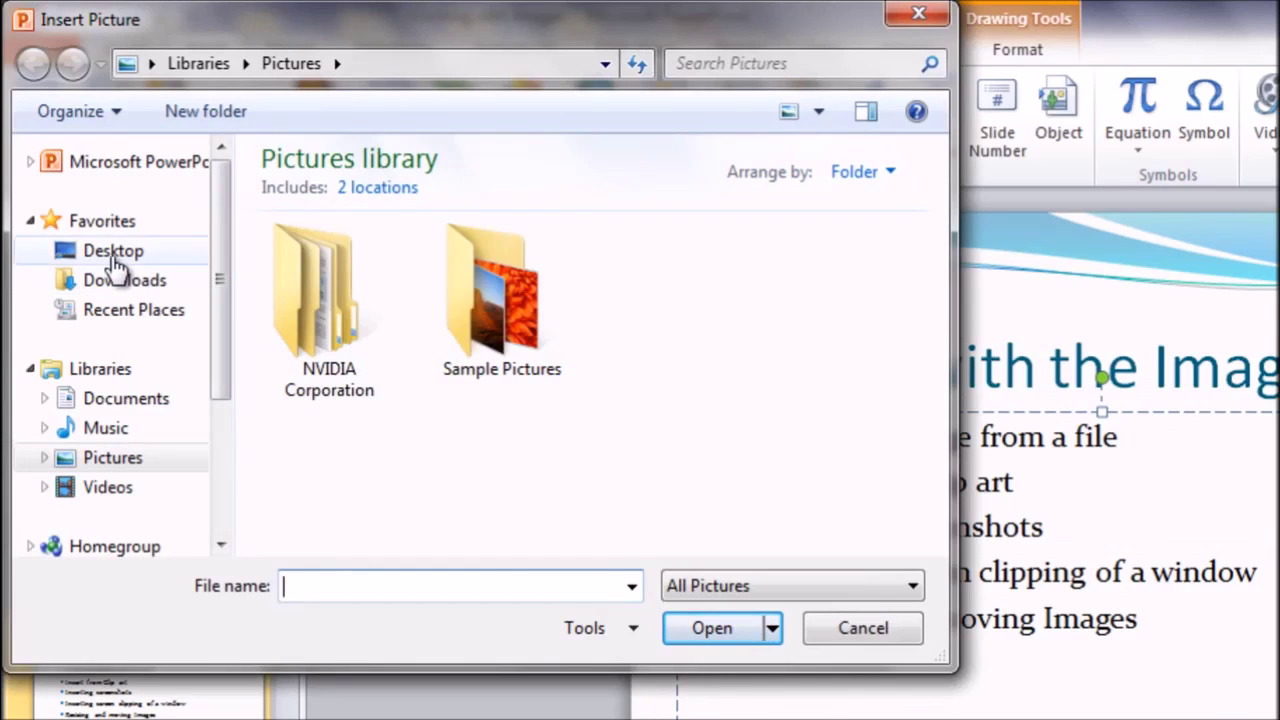
pyautogui.doubleClick(509, 285)
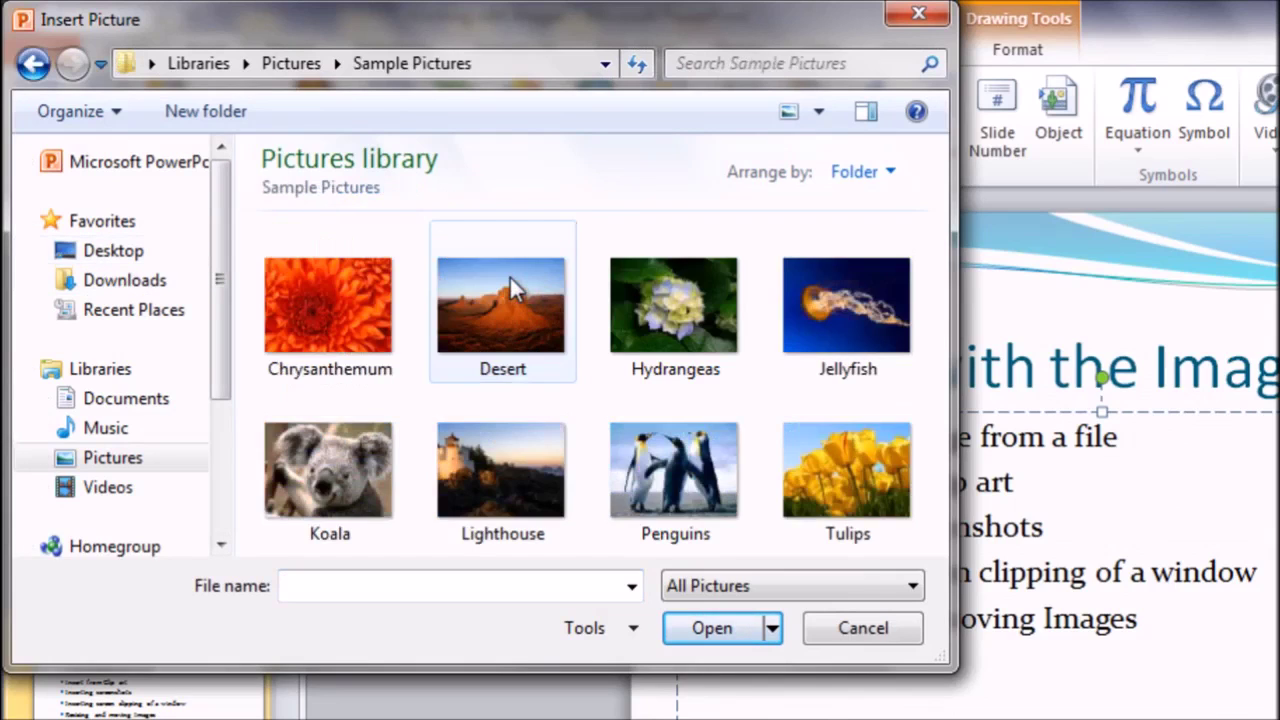
pyautogui.click(491, 310)
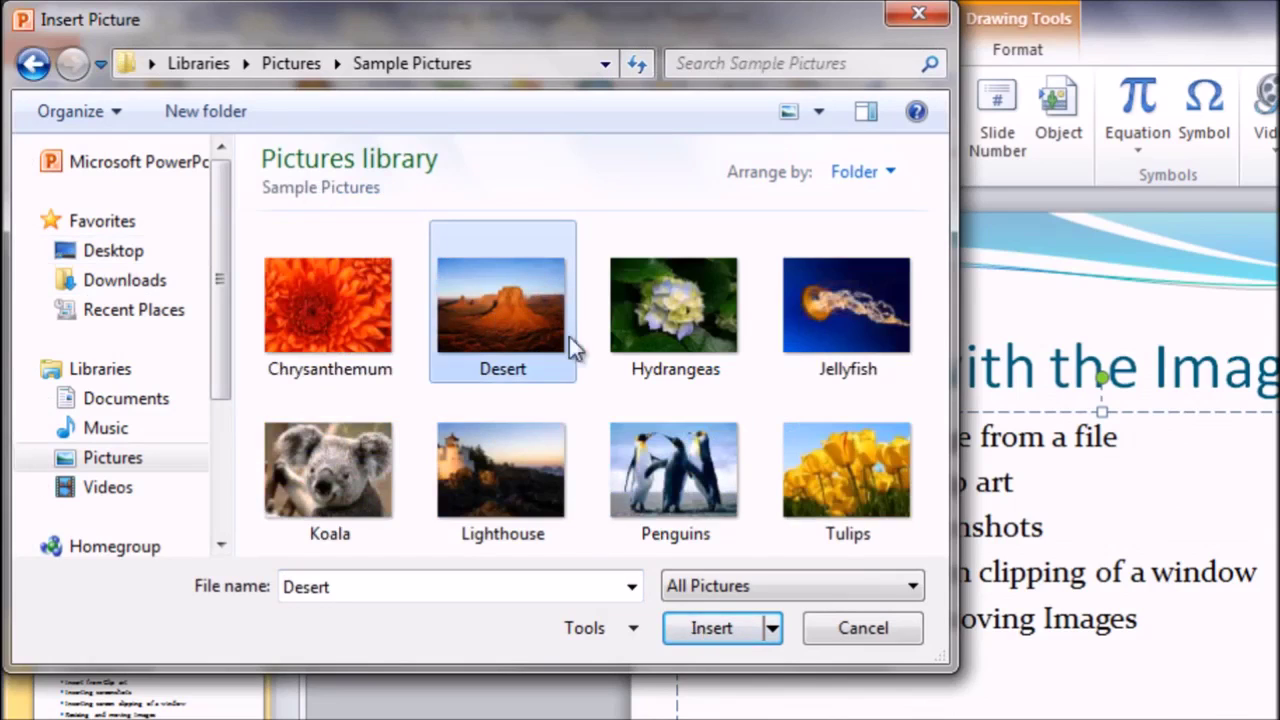
pyautogui.click(675, 470)
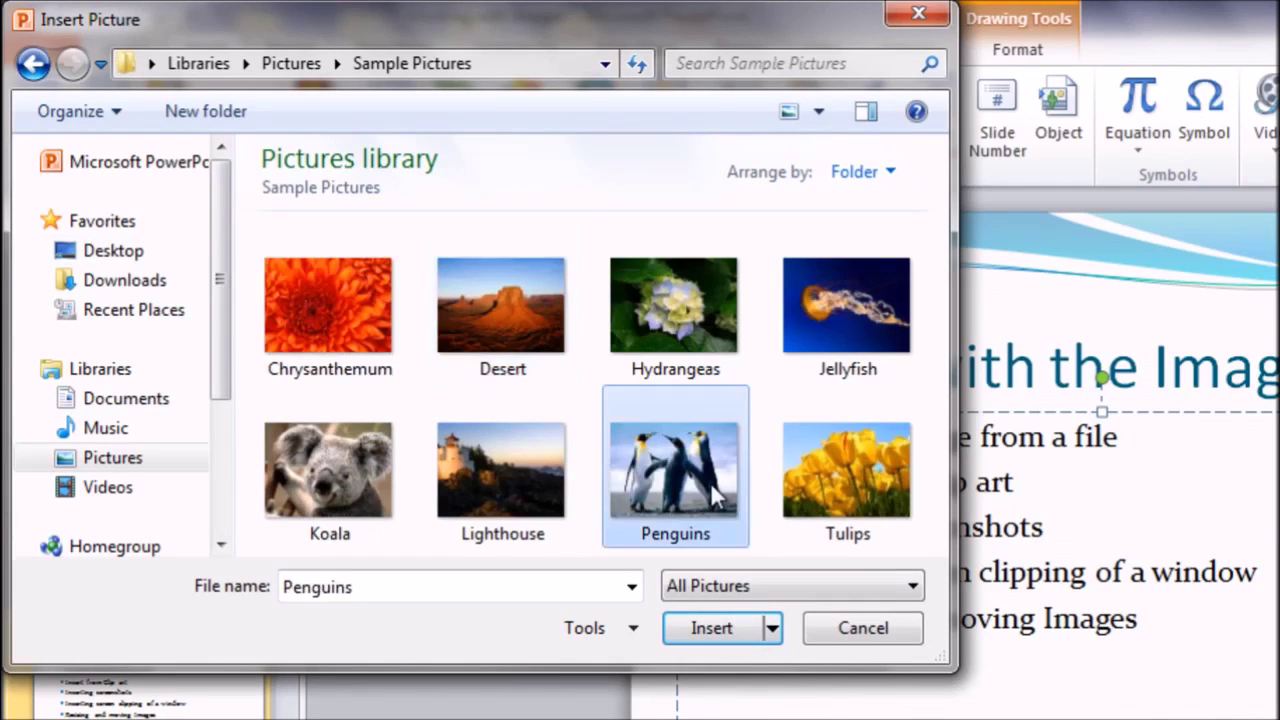
pyautogui.click(721, 630)
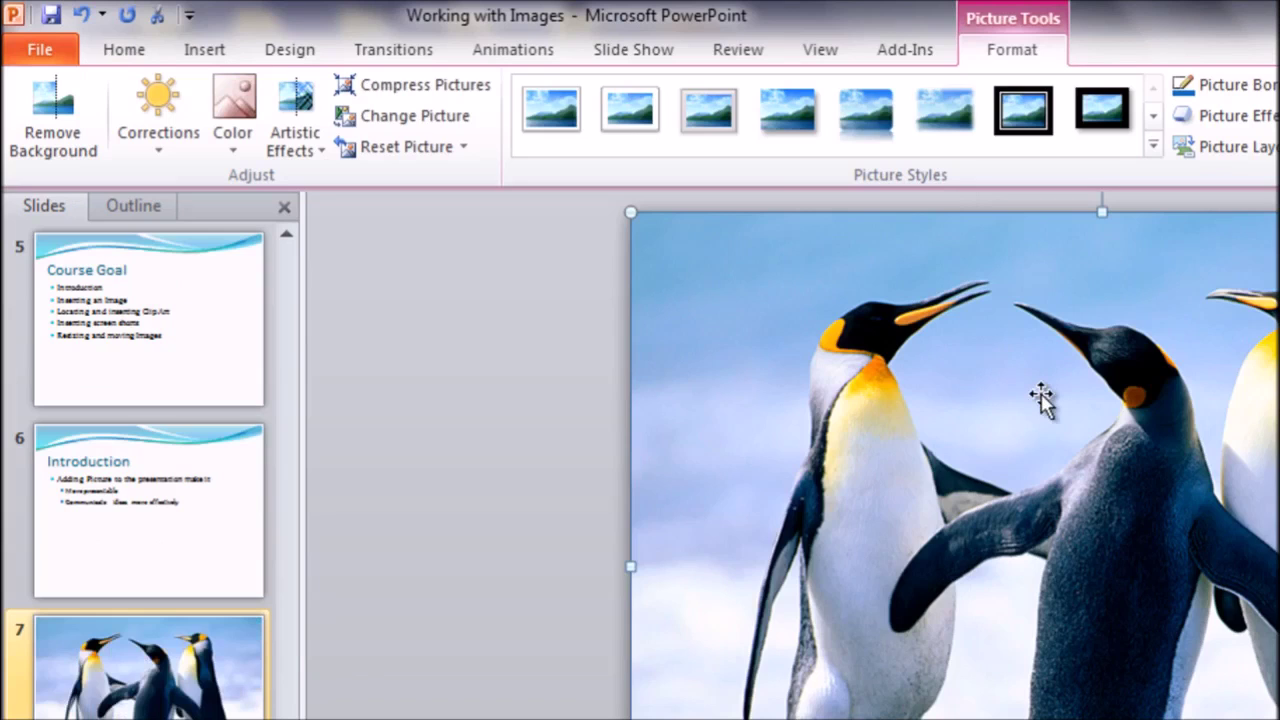
pyautogui.press('Delete')
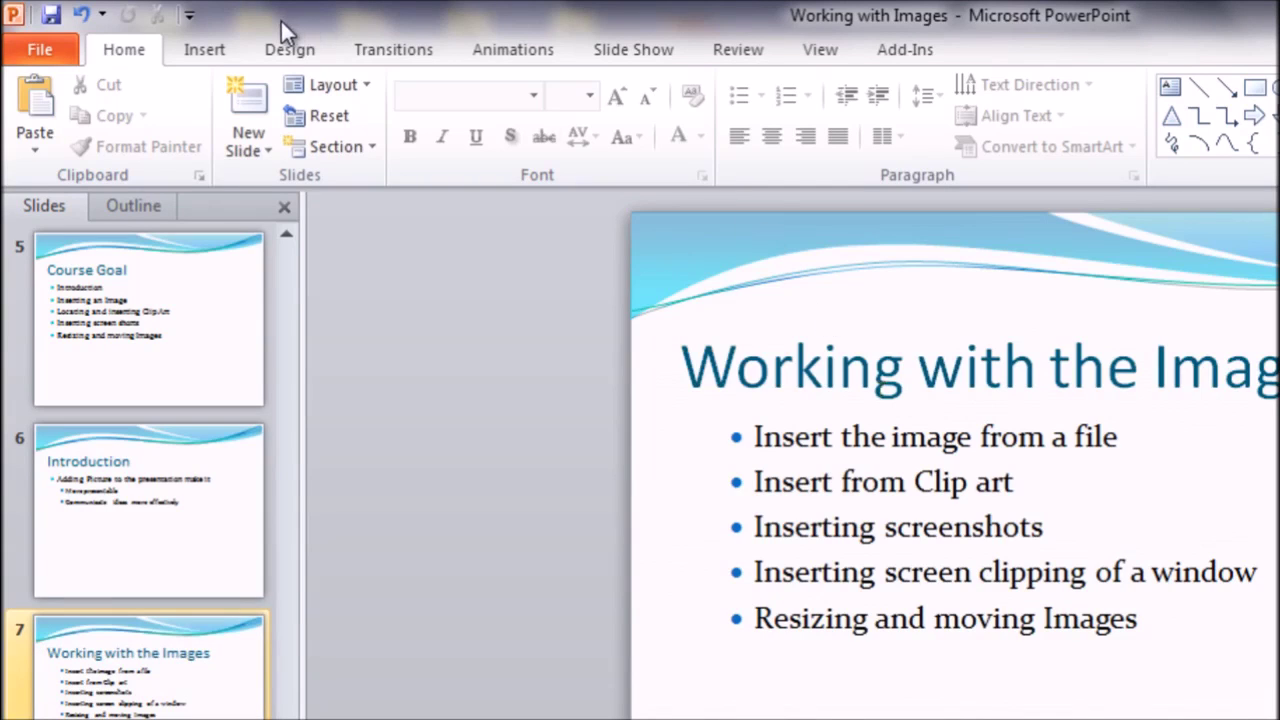
# - Reapply the Title and Content layout to slide 7 from the Home tab
pyautogui.click(207, 53)
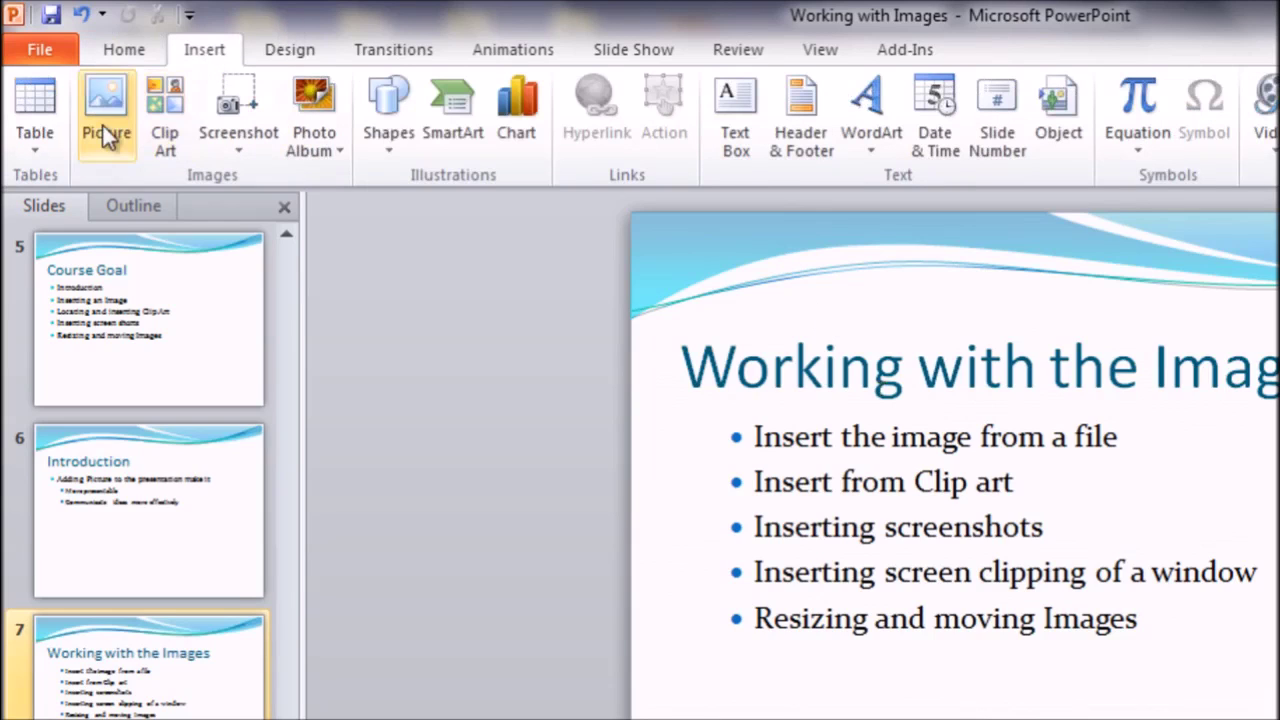
pyautogui.click(117, 62)
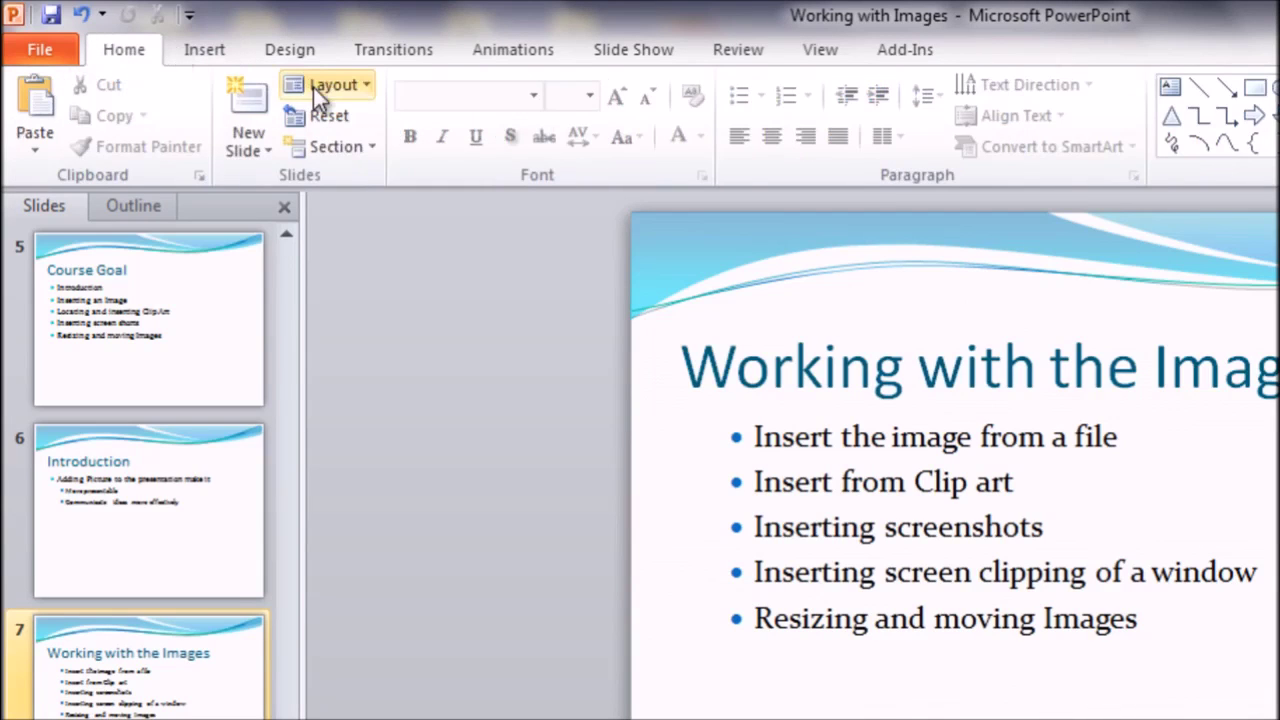
pyautogui.click(362, 85)
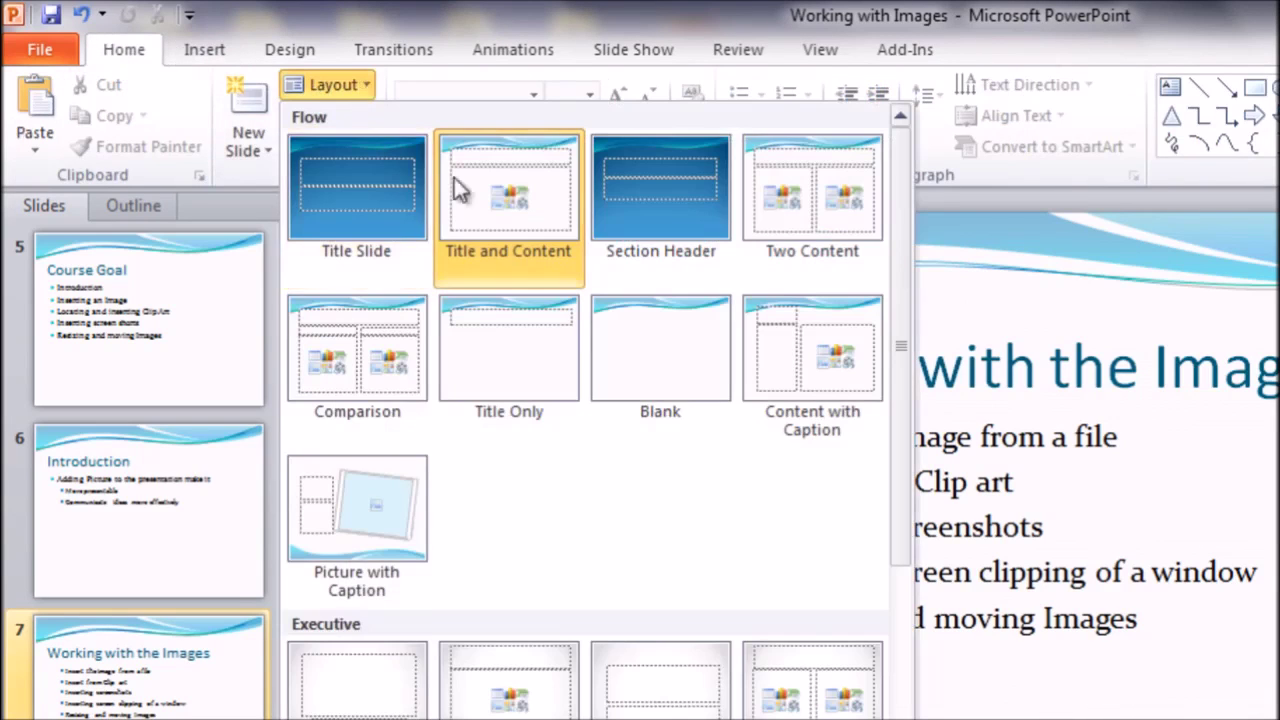
pyautogui.click(490, 189)
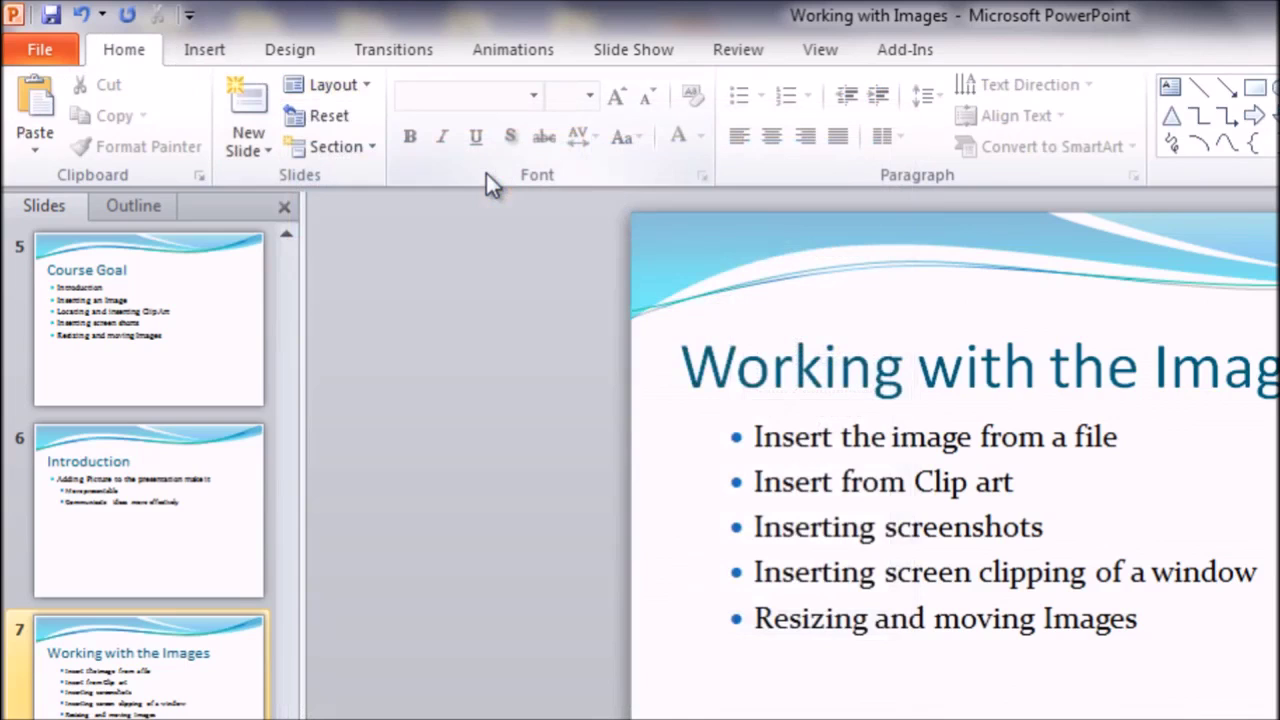
# - Add a new Title and Content slide after slide 7 and select its title
pyautogui.click(270, 145)
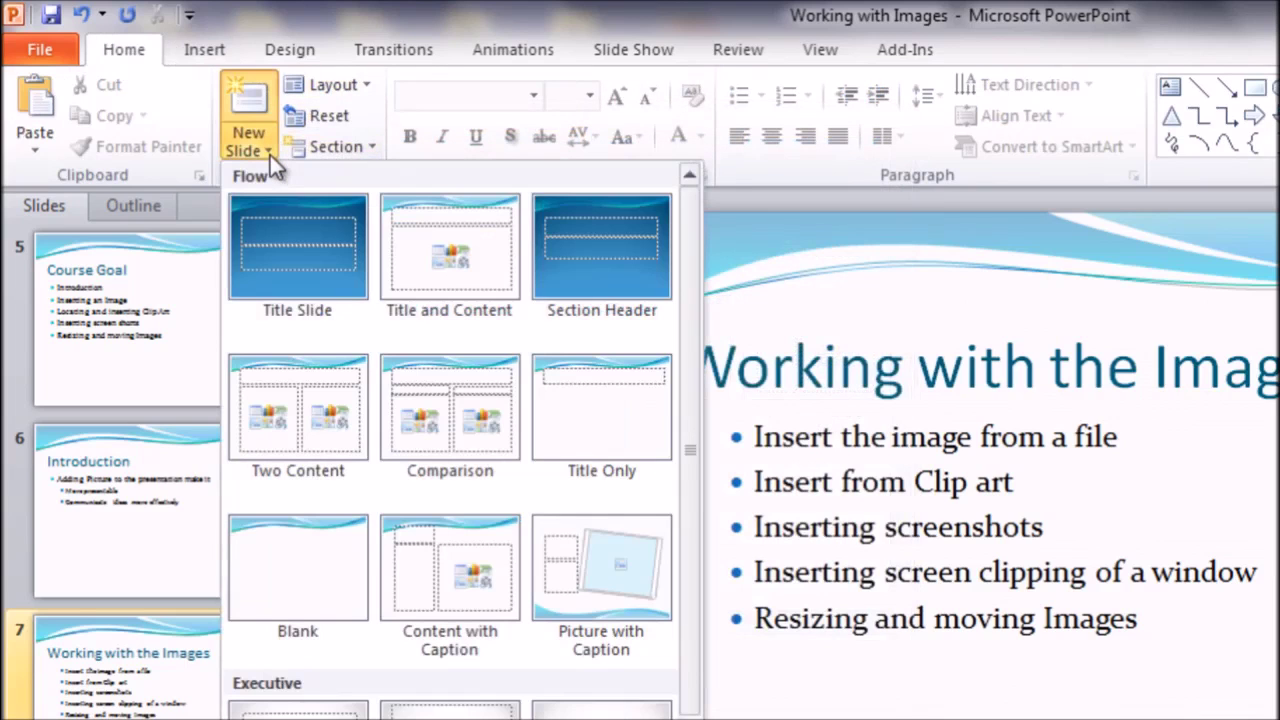
pyautogui.click(461, 249)
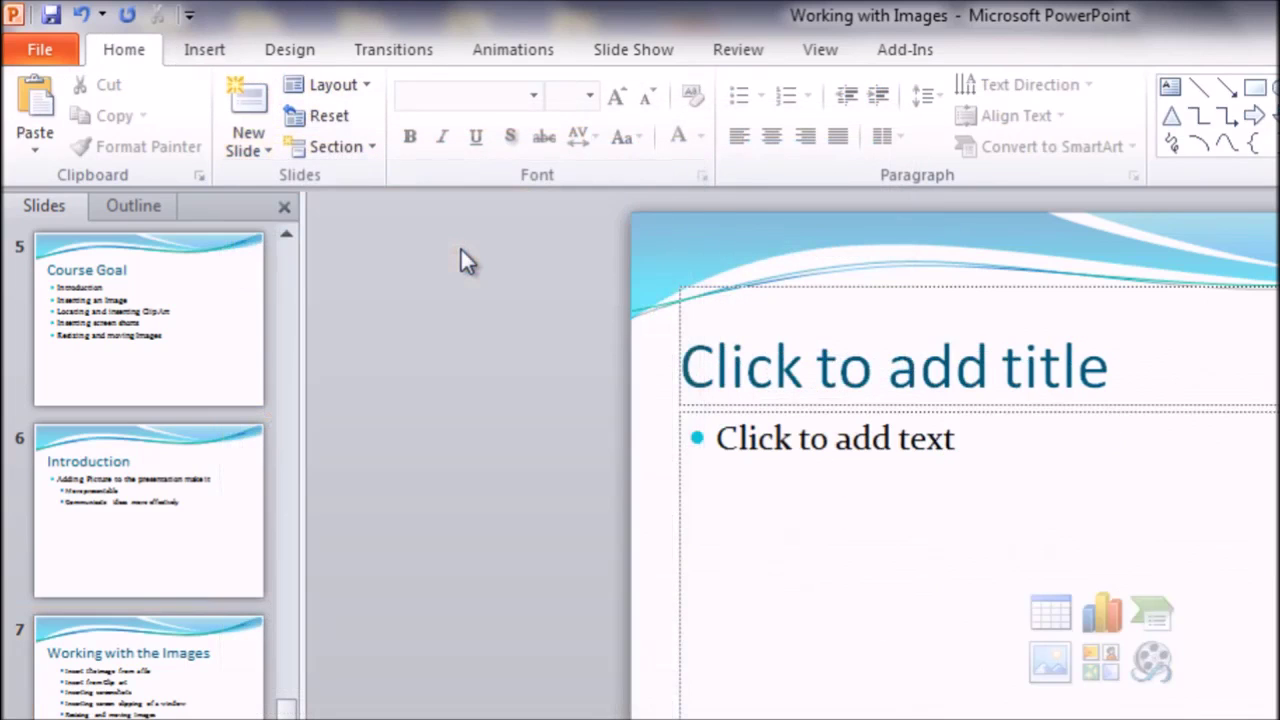
pyautogui.click(1104, 360)
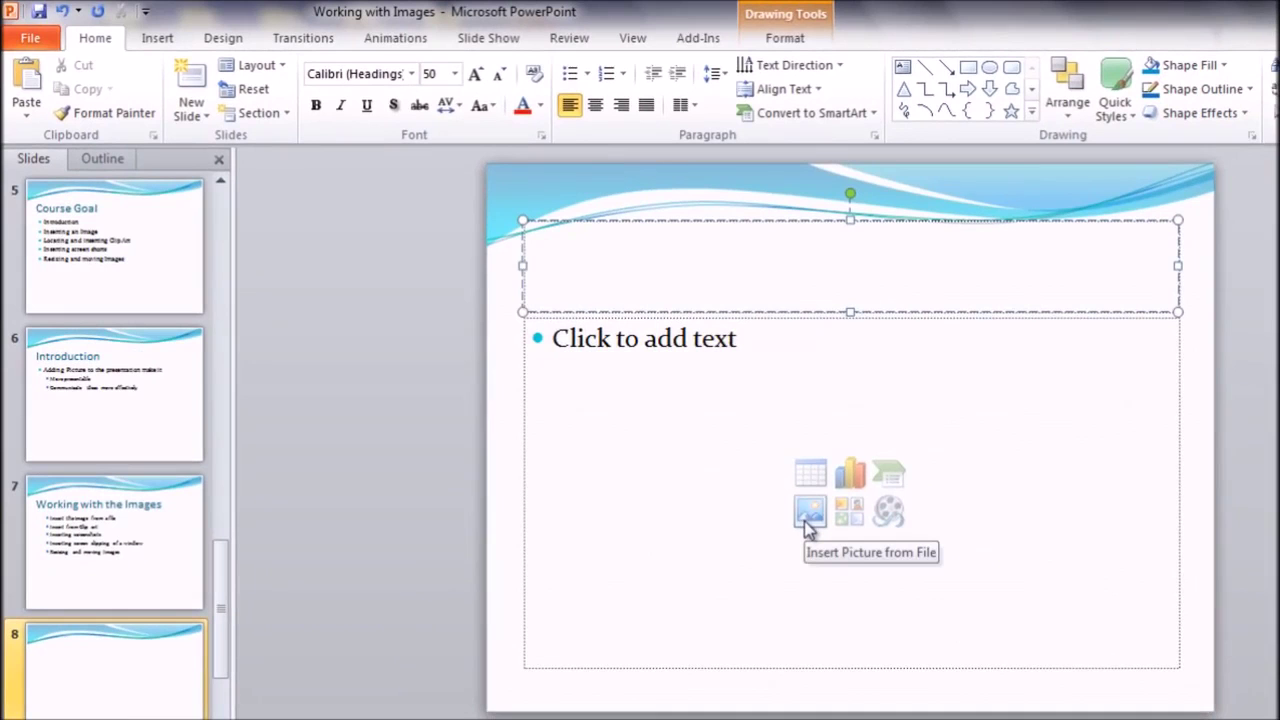
# - Fill the new slide's content placeholder with the Penguins picture, then select the Course Goal slide
pyautogui.click(810, 525)
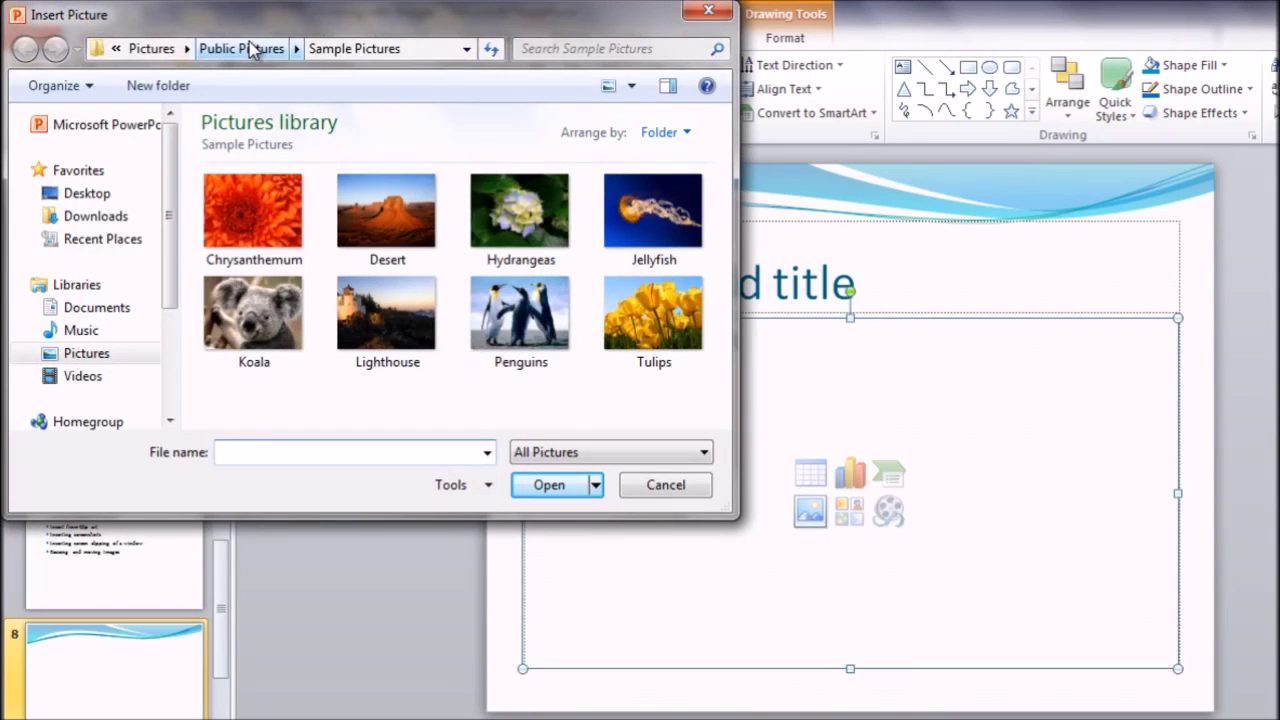
pyautogui.click(513, 316)
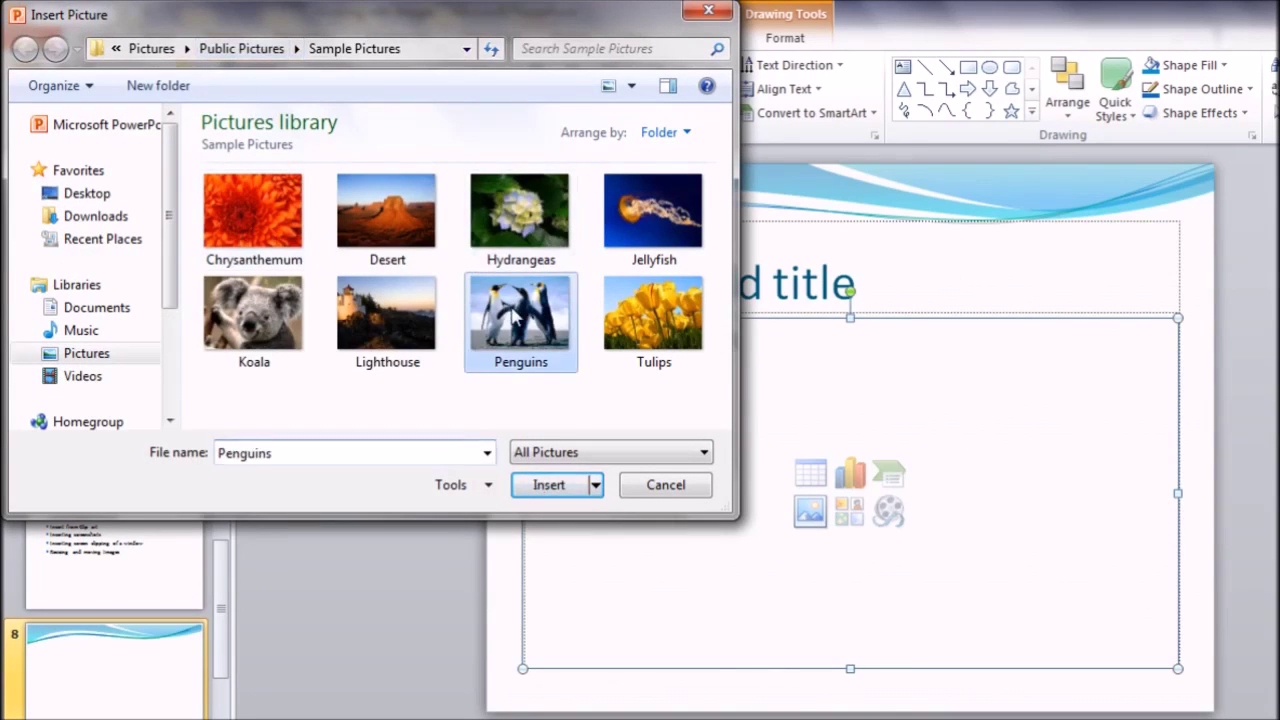
pyautogui.click(553, 484)
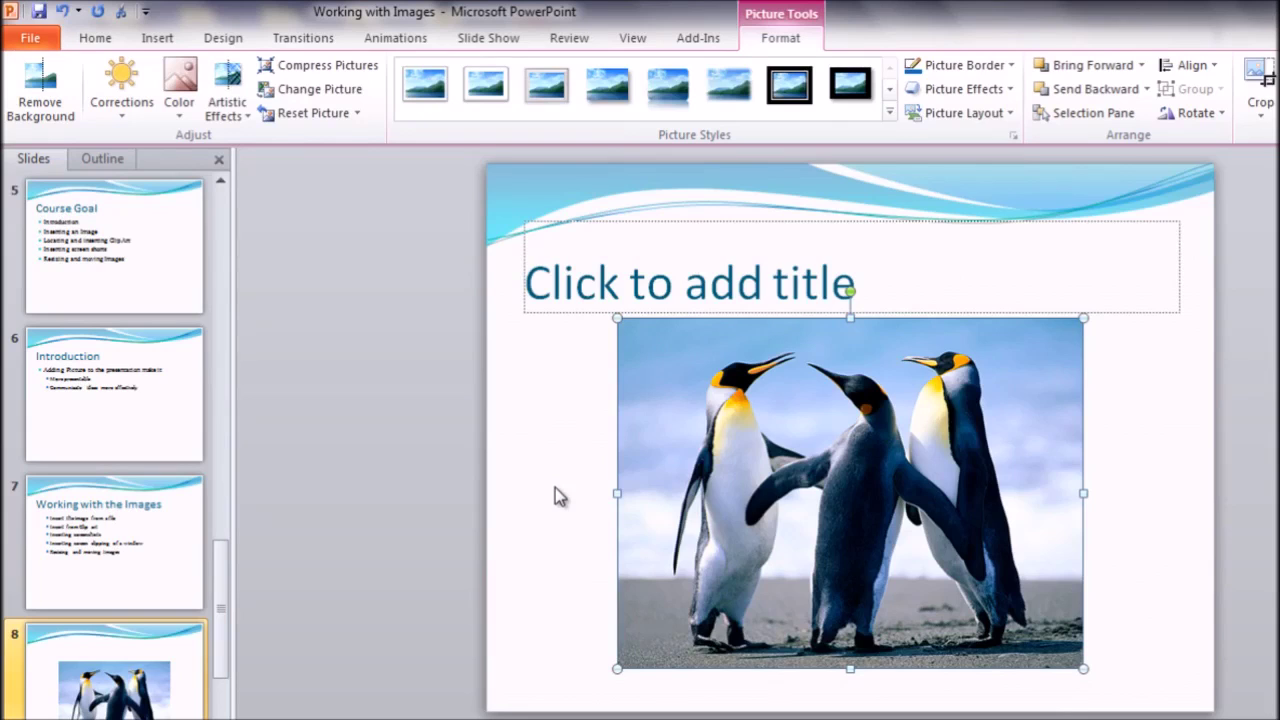
pyautogui.click(100, 275)
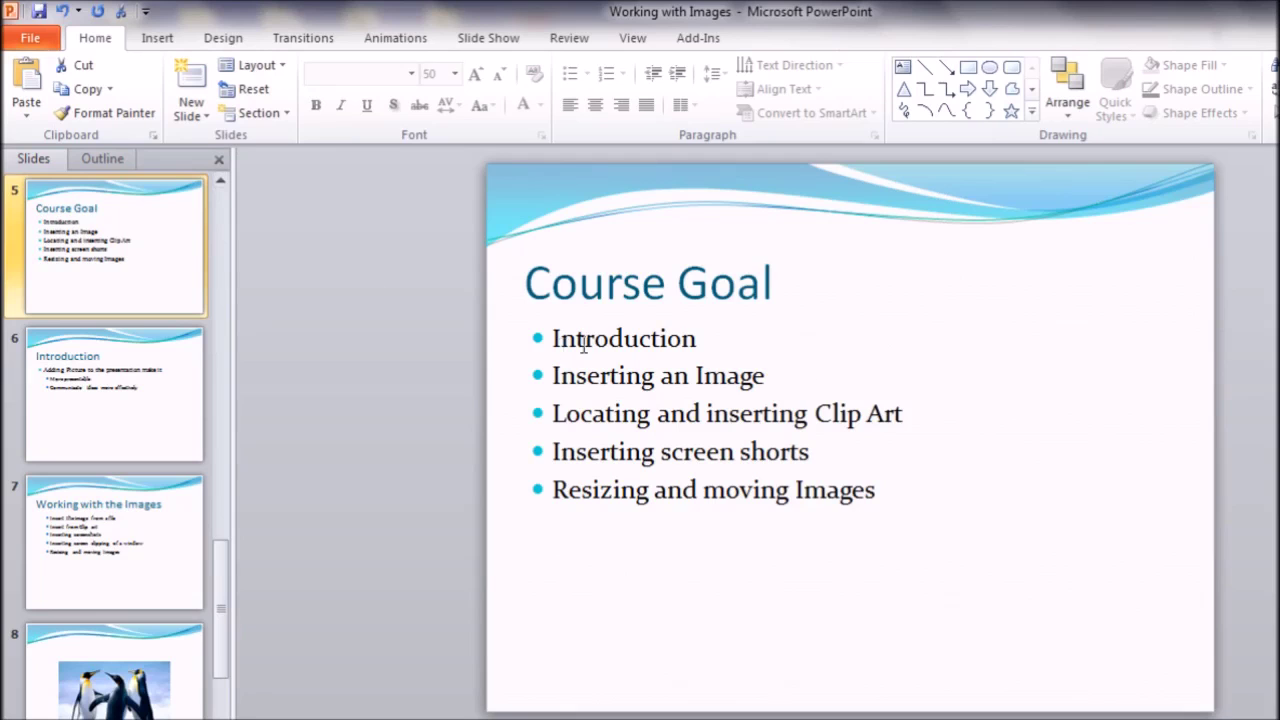
# - With the Course Goal body text active, open the Clip Art pane from the Insert tab
pyautogui.click(909, 420)
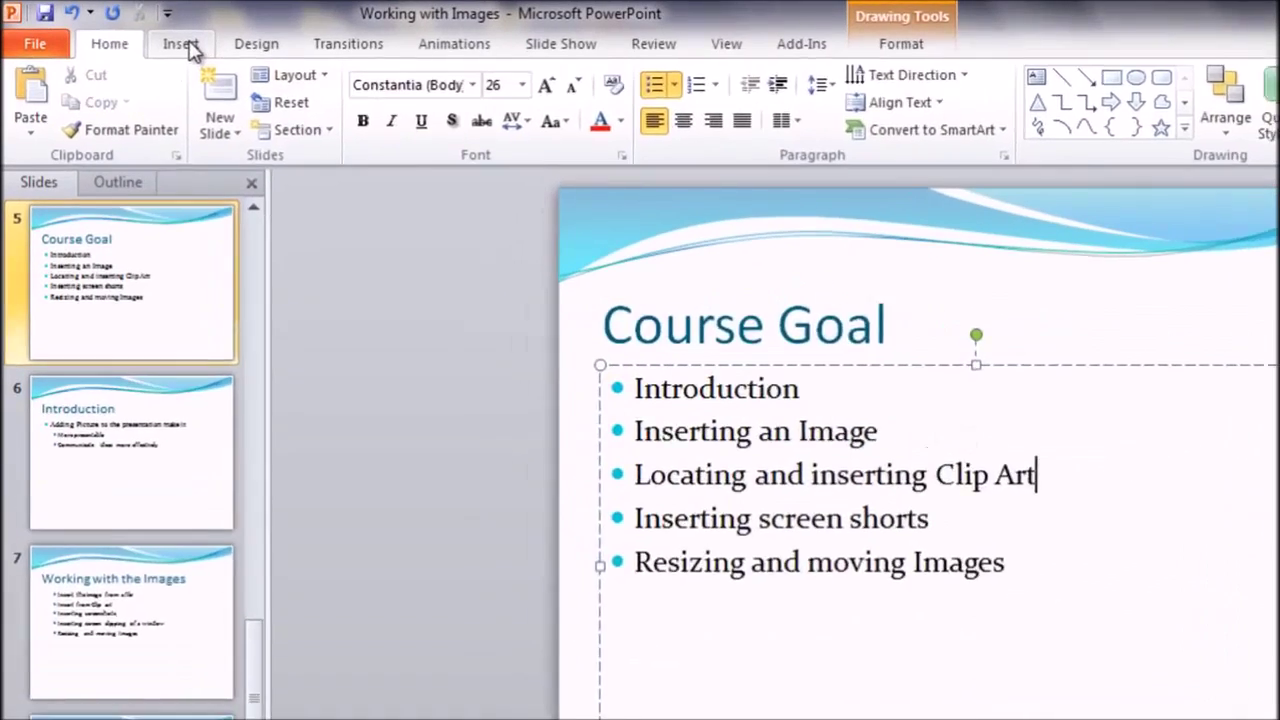
pyautogui.click(157, 37)
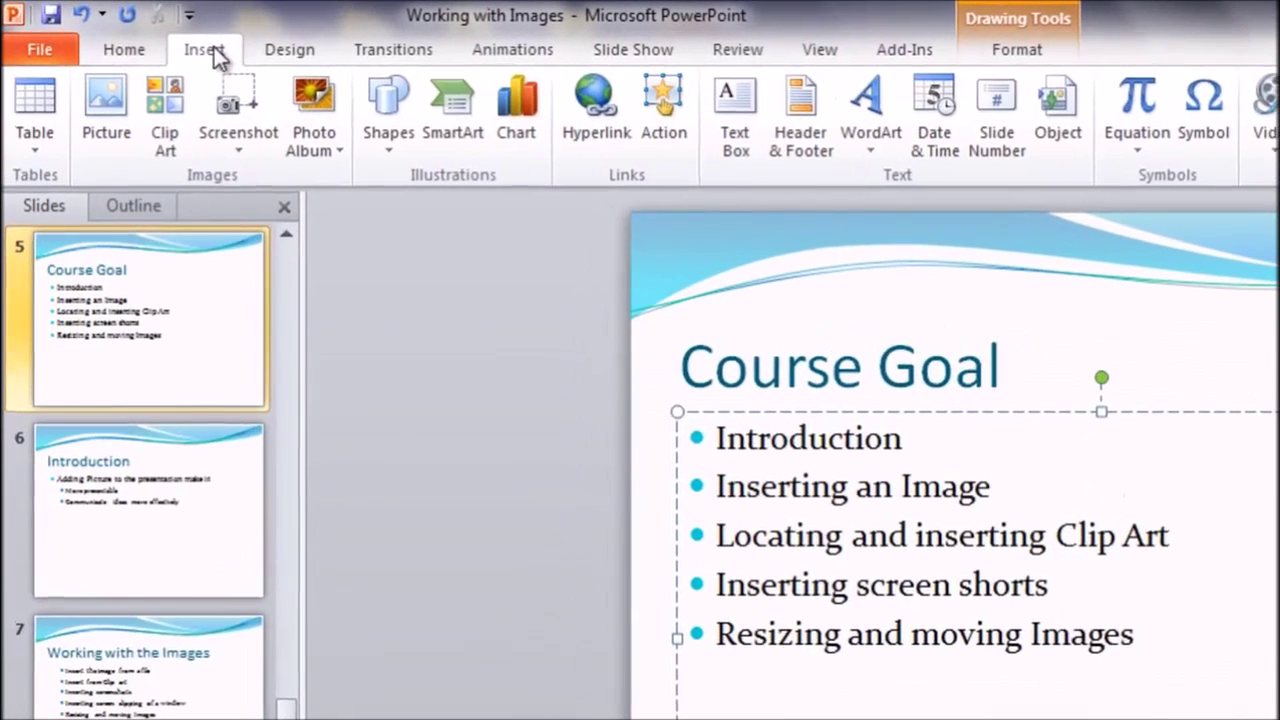
pyautogui.click(170, 141)
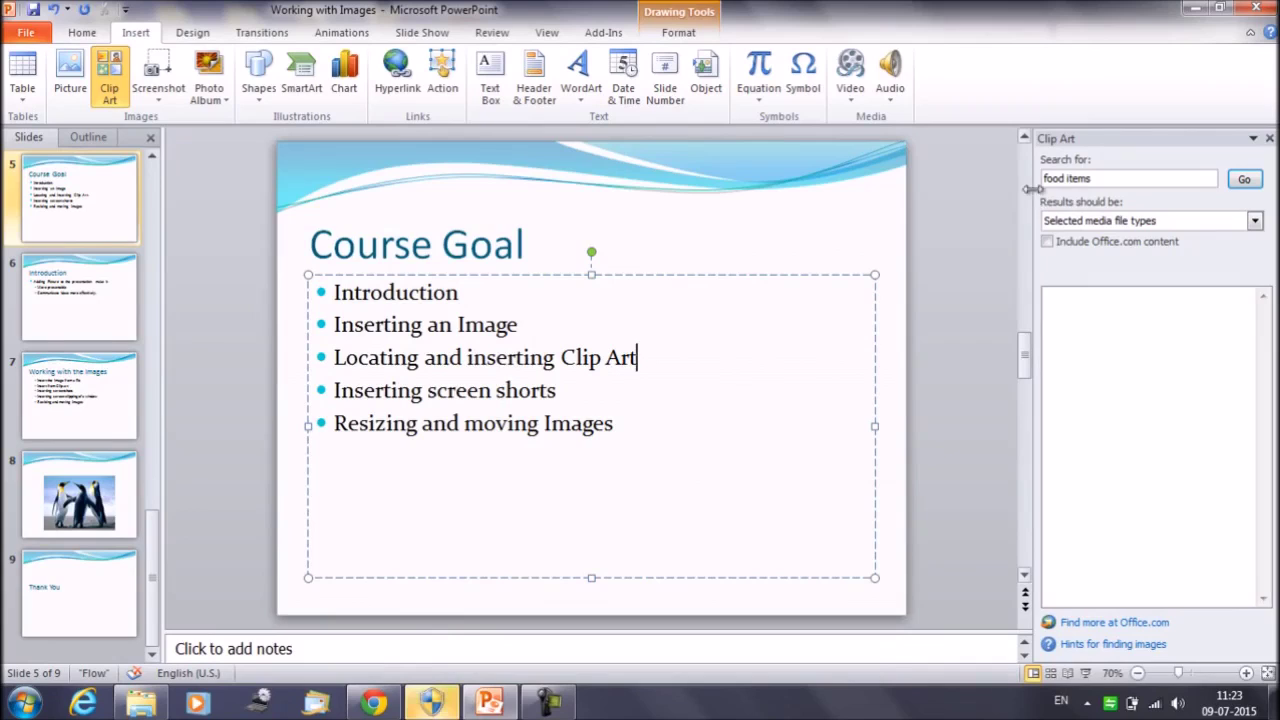
# - Change the clip art search term to 'rain' and exclude Photographs from the media types
pyautogui.click(1100, 179)
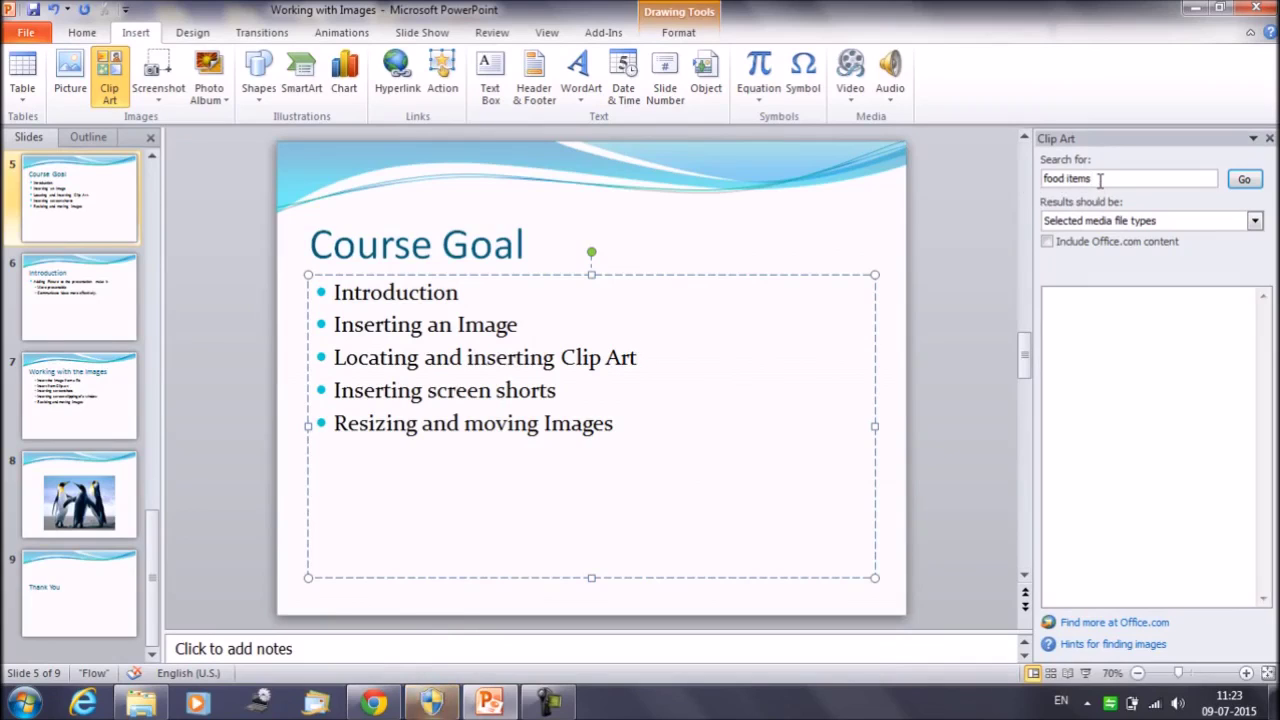
pyautogui.press('BackSpace')
pyautogui.press('BackSpace')
pyautogui.press('BackSpace')
pyautogui.press('BackSpace')
pyautogui.press('BackSpace')
pyautogui.press('BackSpace')
pyautogui.press('BackSpace')
pyautogui.press('BackSpace')
pyautogui.press('BackSpace')
pyautogui.press('BackSpace')
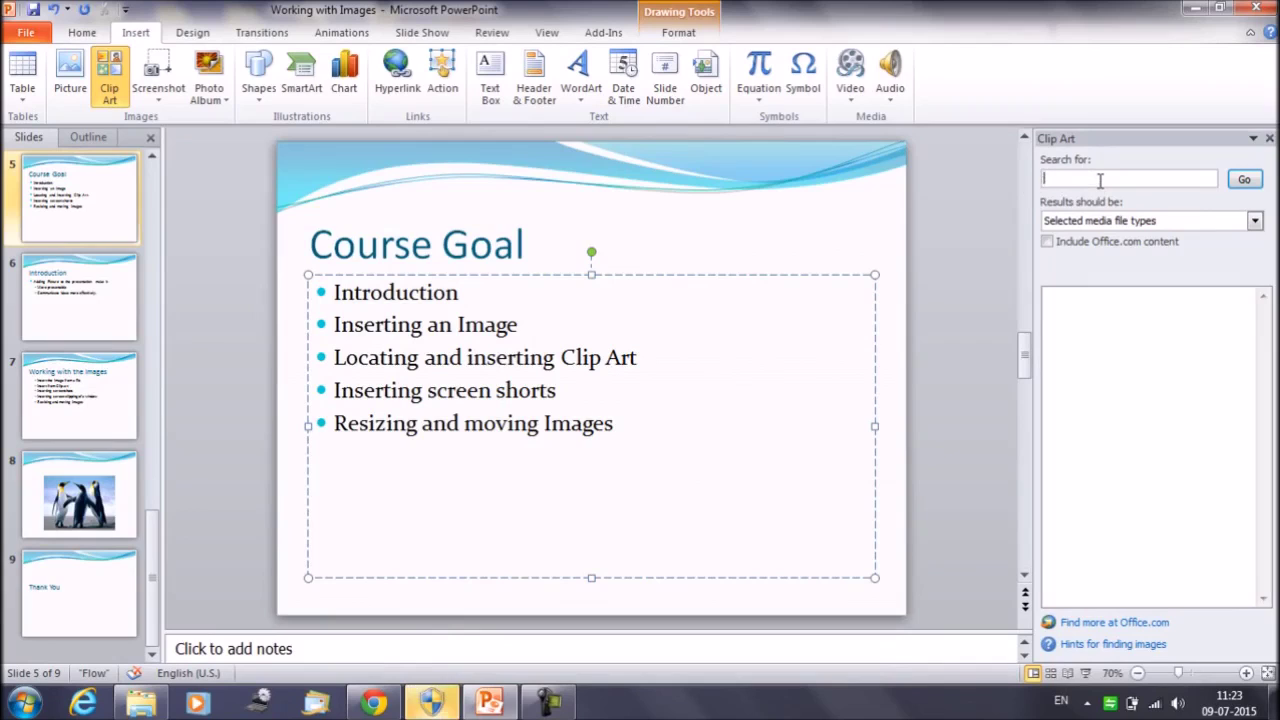
pyautogui.write('rain')
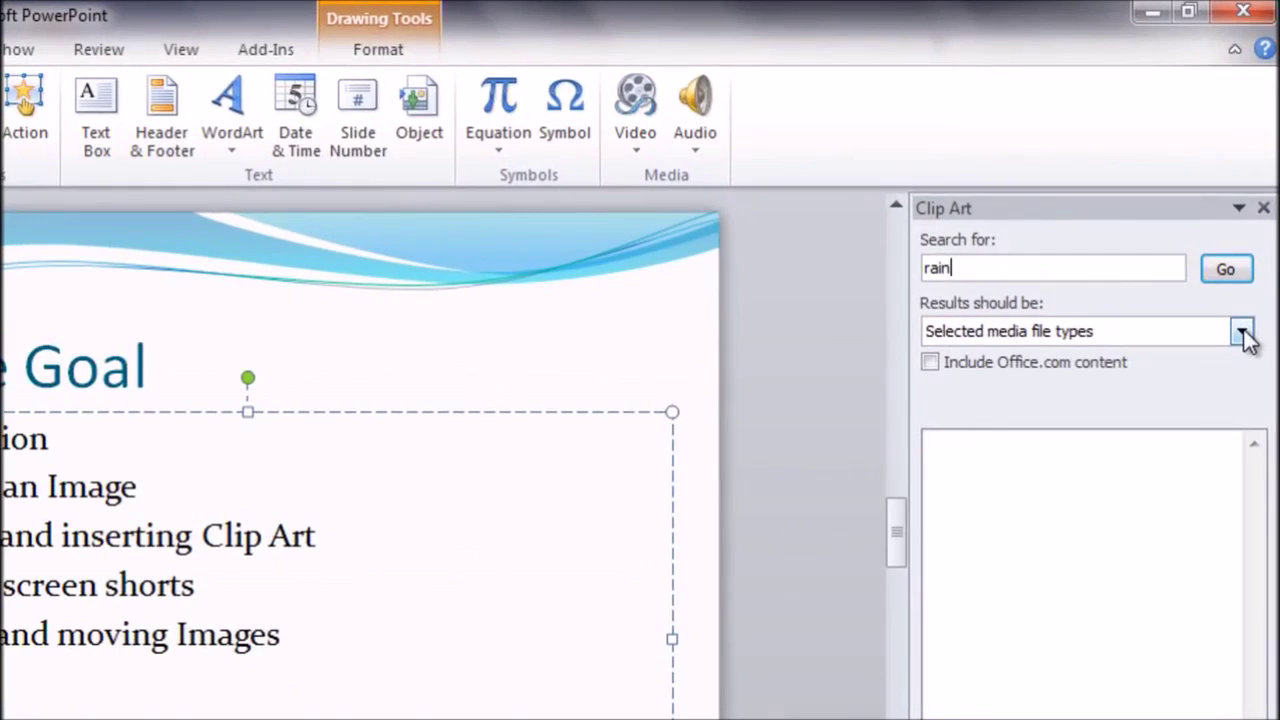
pyautogui.click(1242, 334)
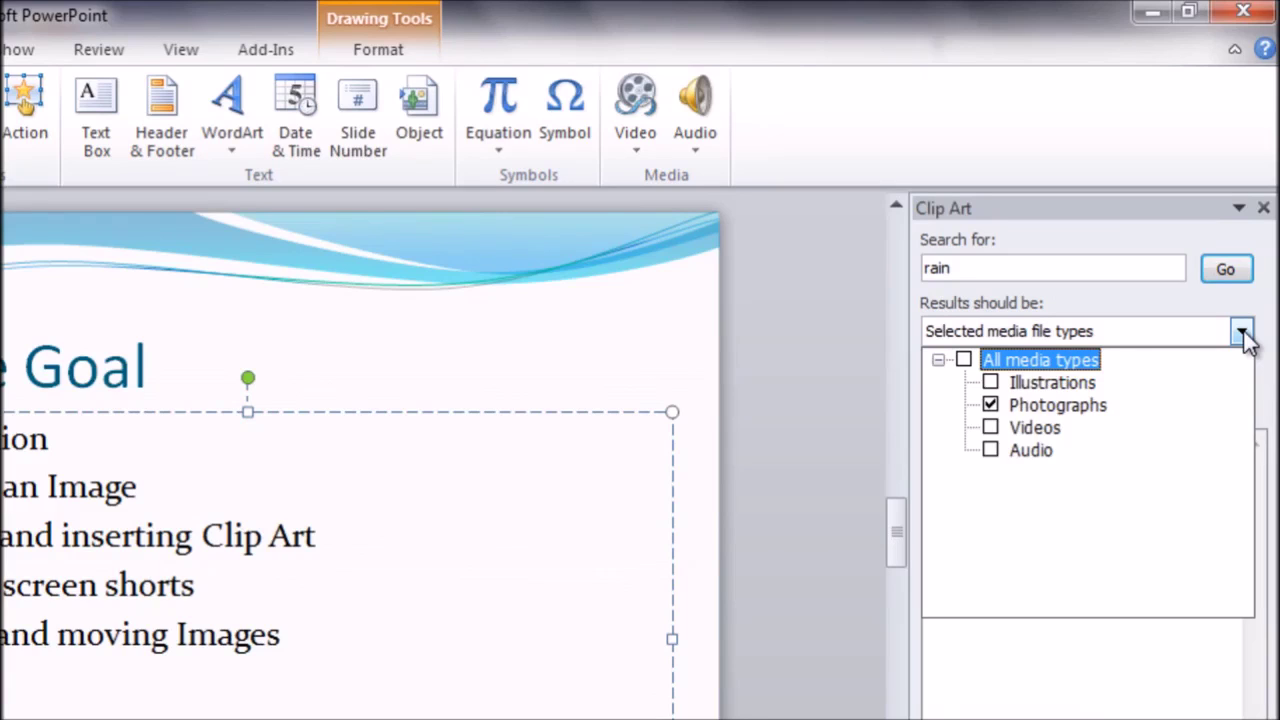
pyautogui.click(990, 404)
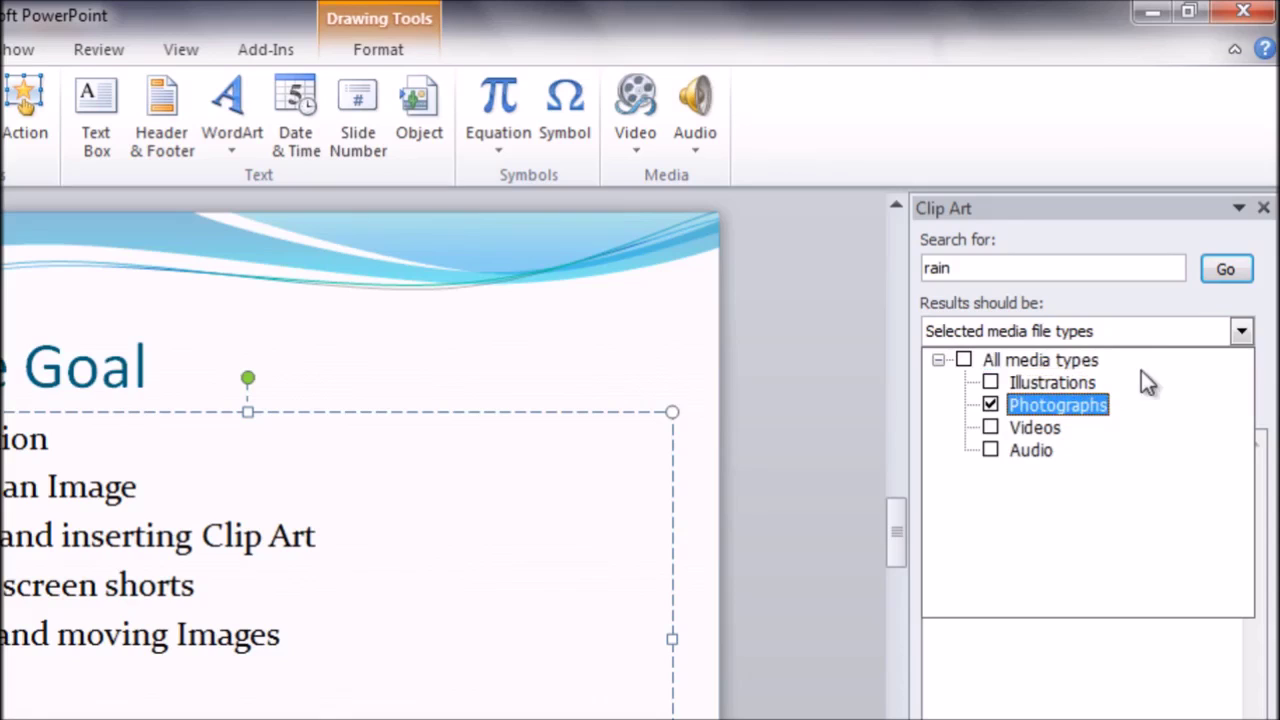
pyautogui.click(1190, 293)
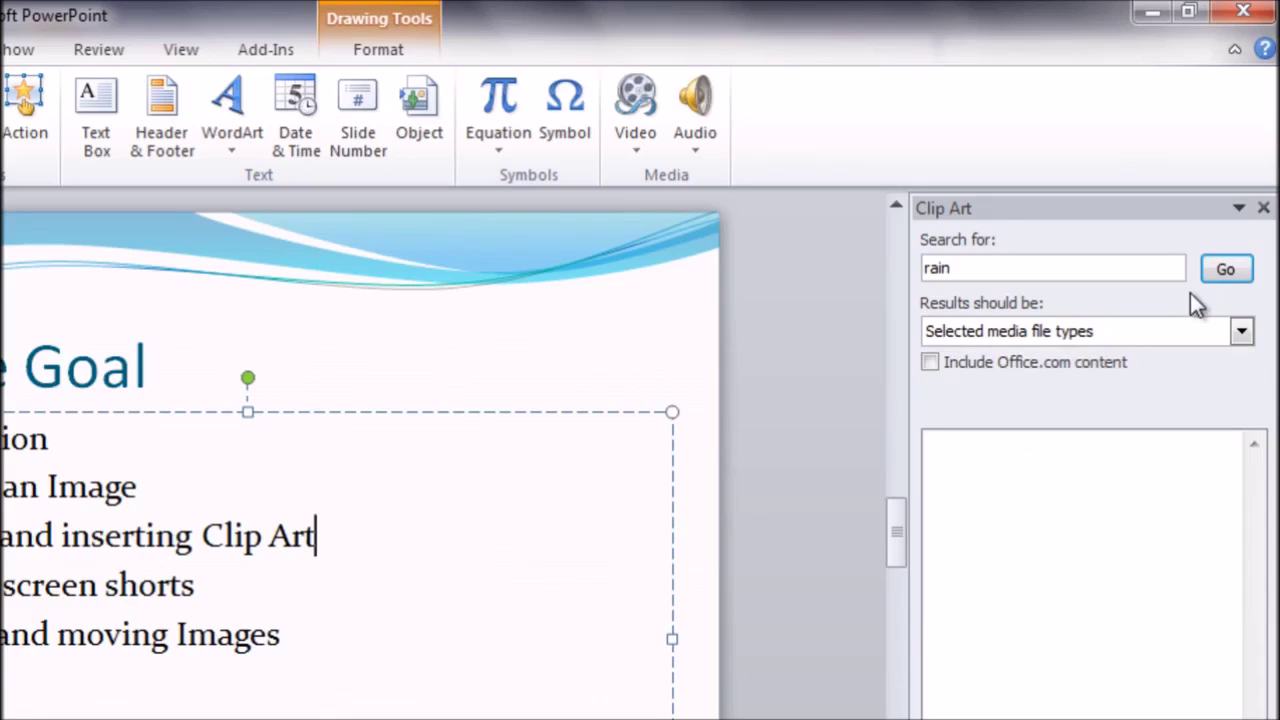
# - Include Office.com content, run the search, and insert the cloud-and-raindrops clip art
pyautogui.click(931, 364)
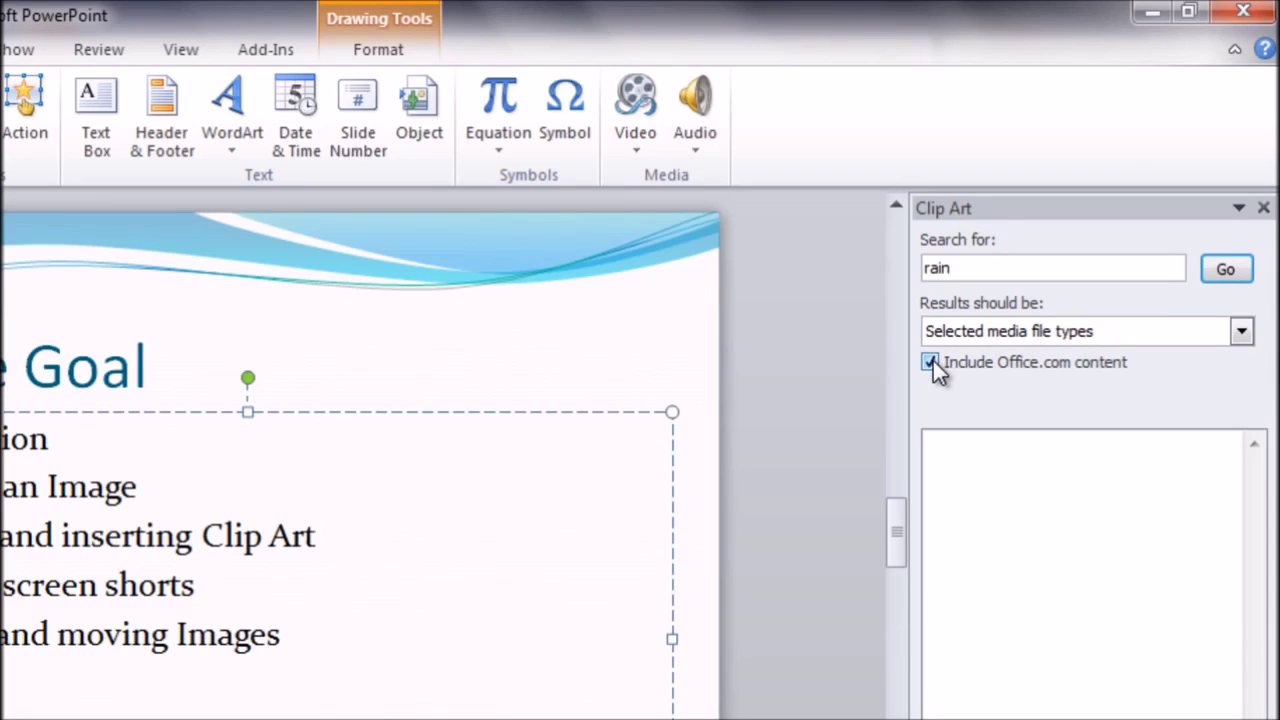
pyautogui.click(1236, 276)
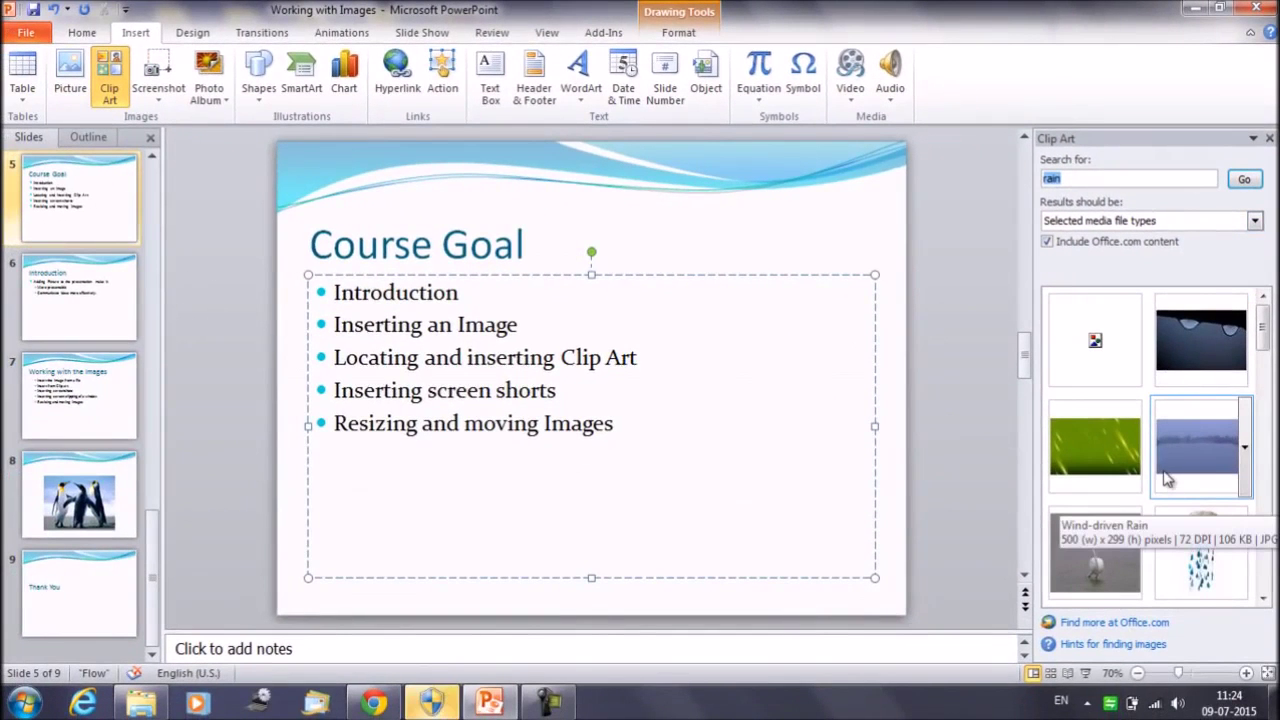
pyautogui.click(1200, 540)
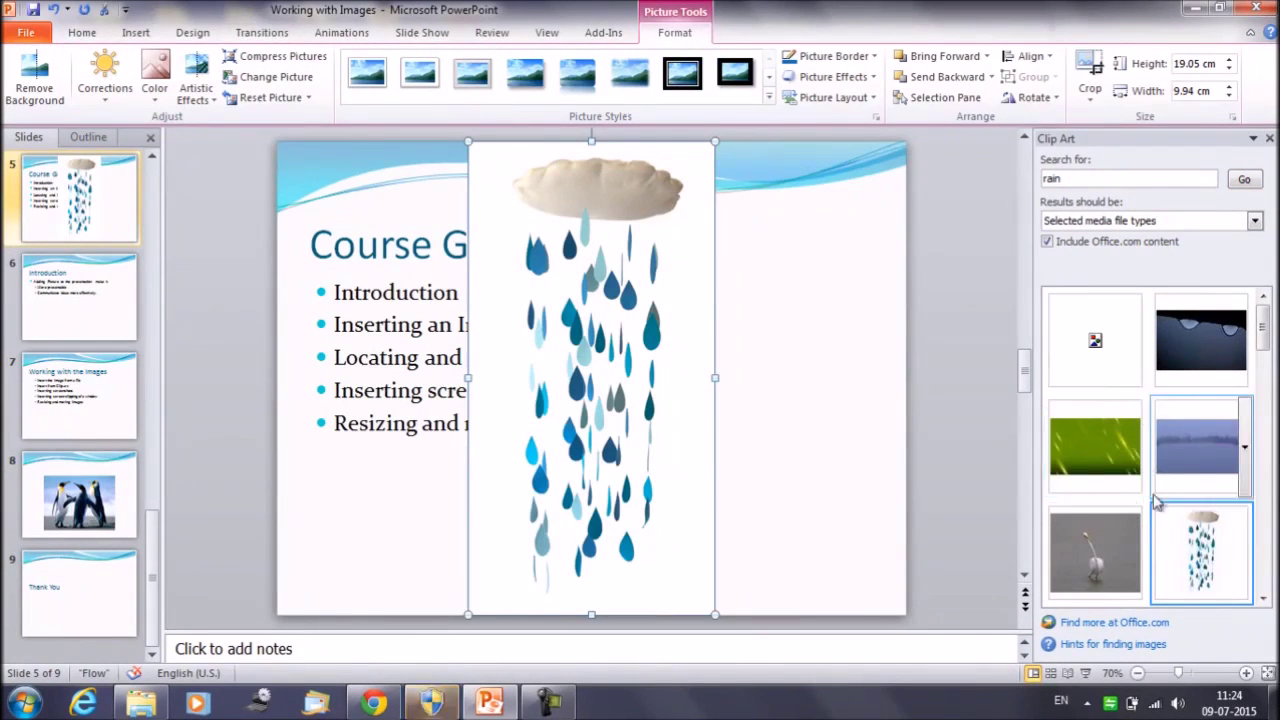
# - Insert the white bird rain photo, then delete both it and the cloud-and-raindrops clip art
pyautogui.click(1080, 545)
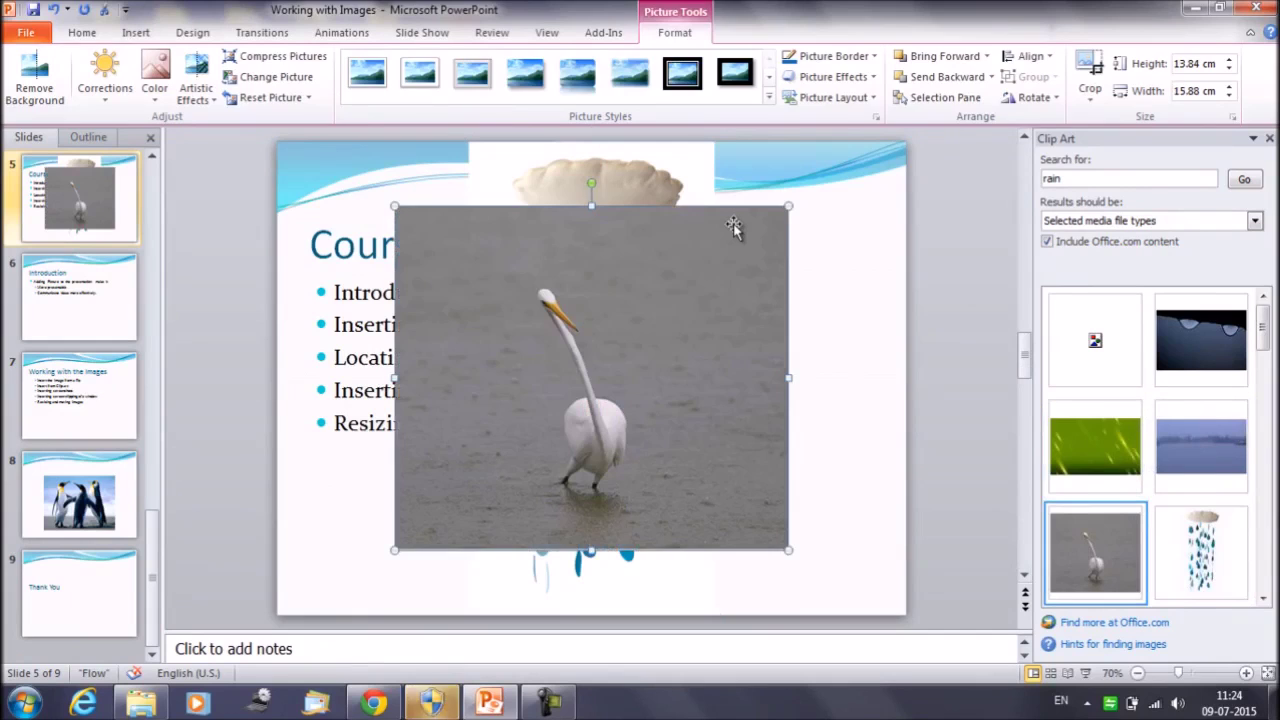
pyautogui.press('Escape')
pyautogui.click(699, 278)
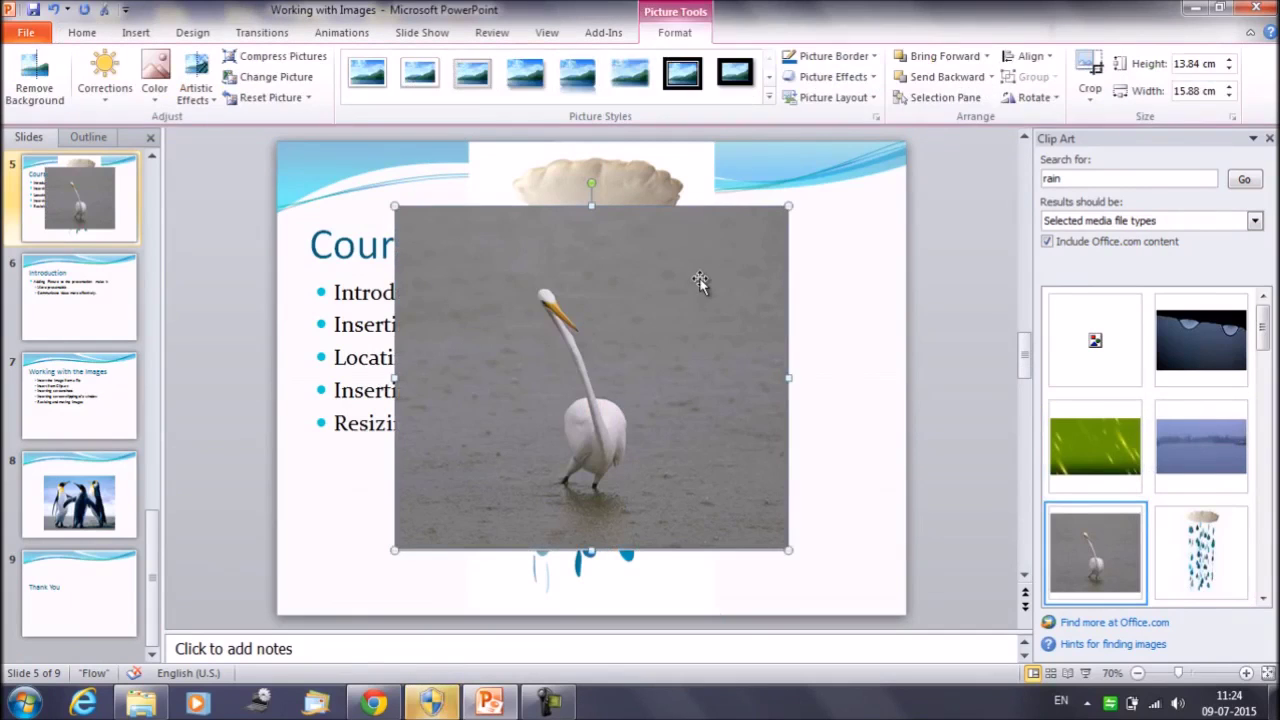
pyautogui.press('Delete')
pyautogui.click(628, 283)
pyautogui.press('Delete')
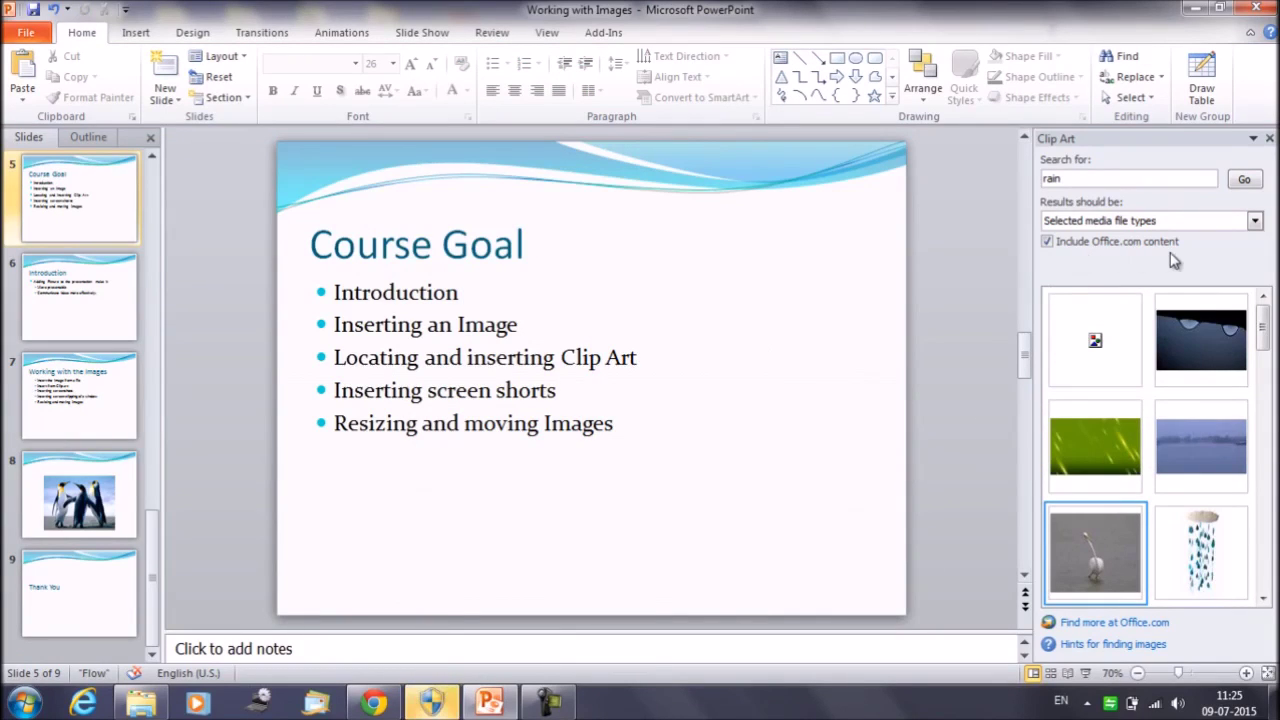
pyautogui.click(1047, 242)
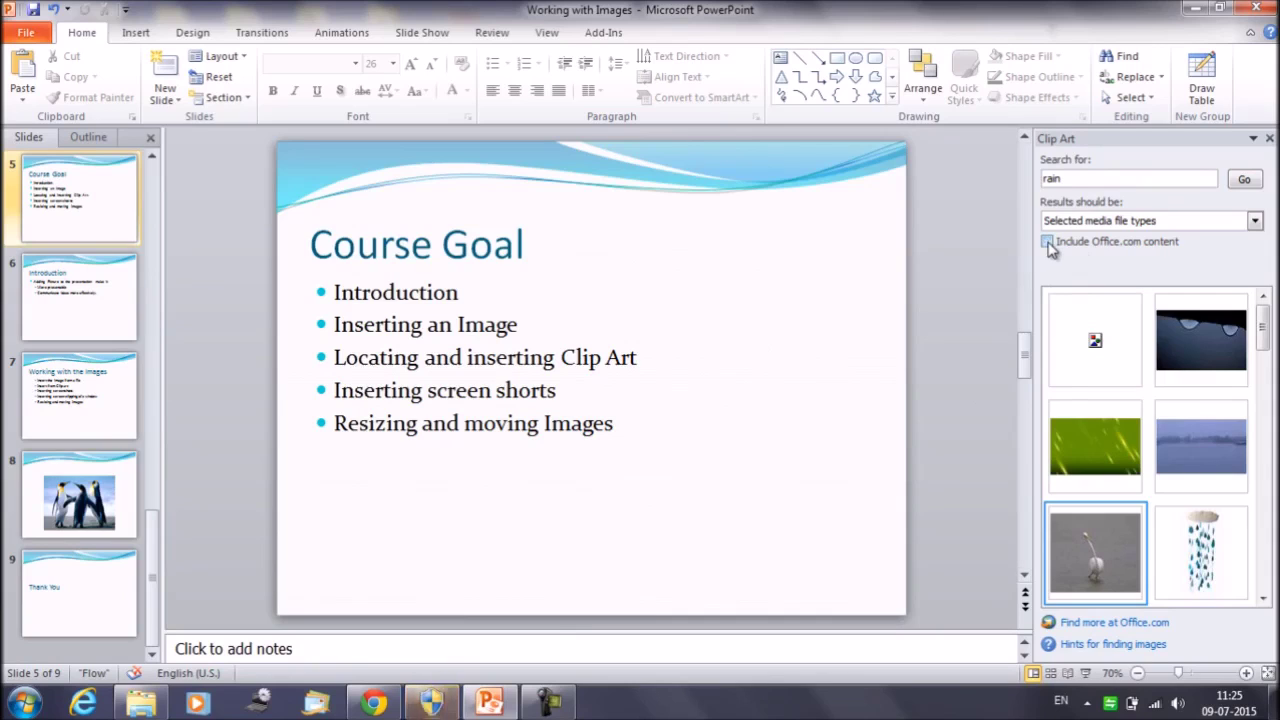
pyautogui.click(1244, 180)
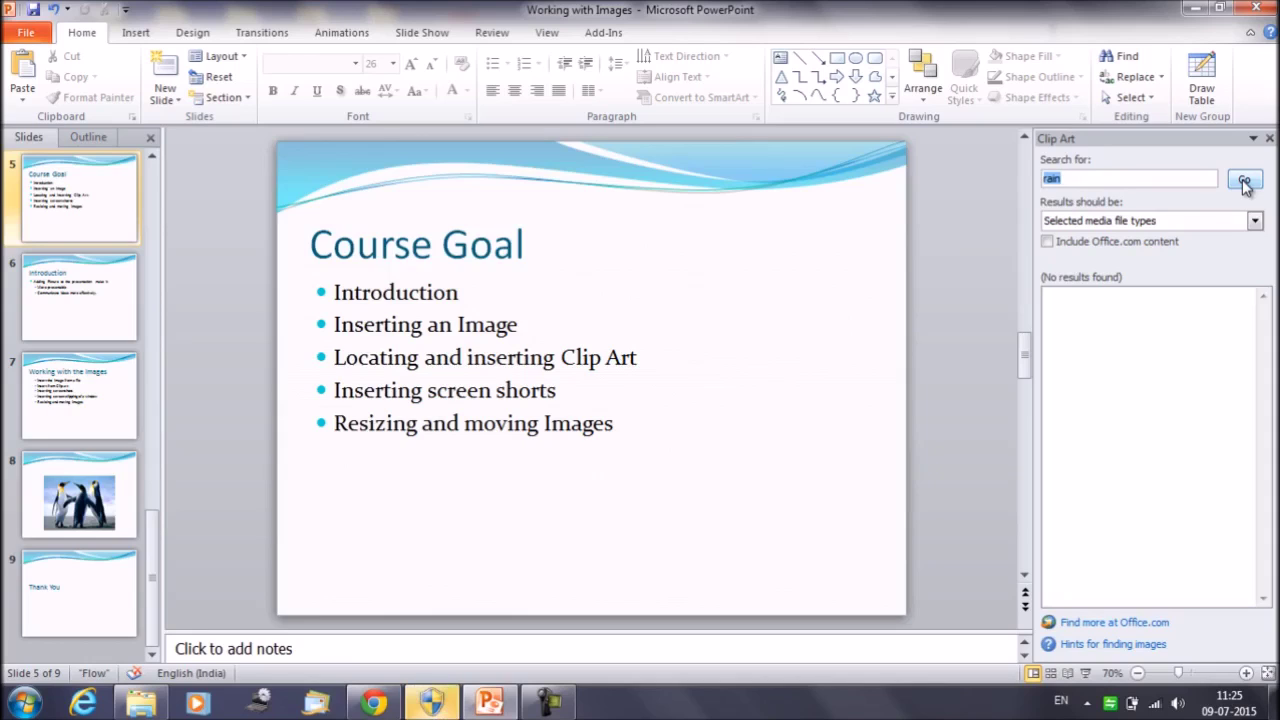
pyautogui.click(1047, 244)
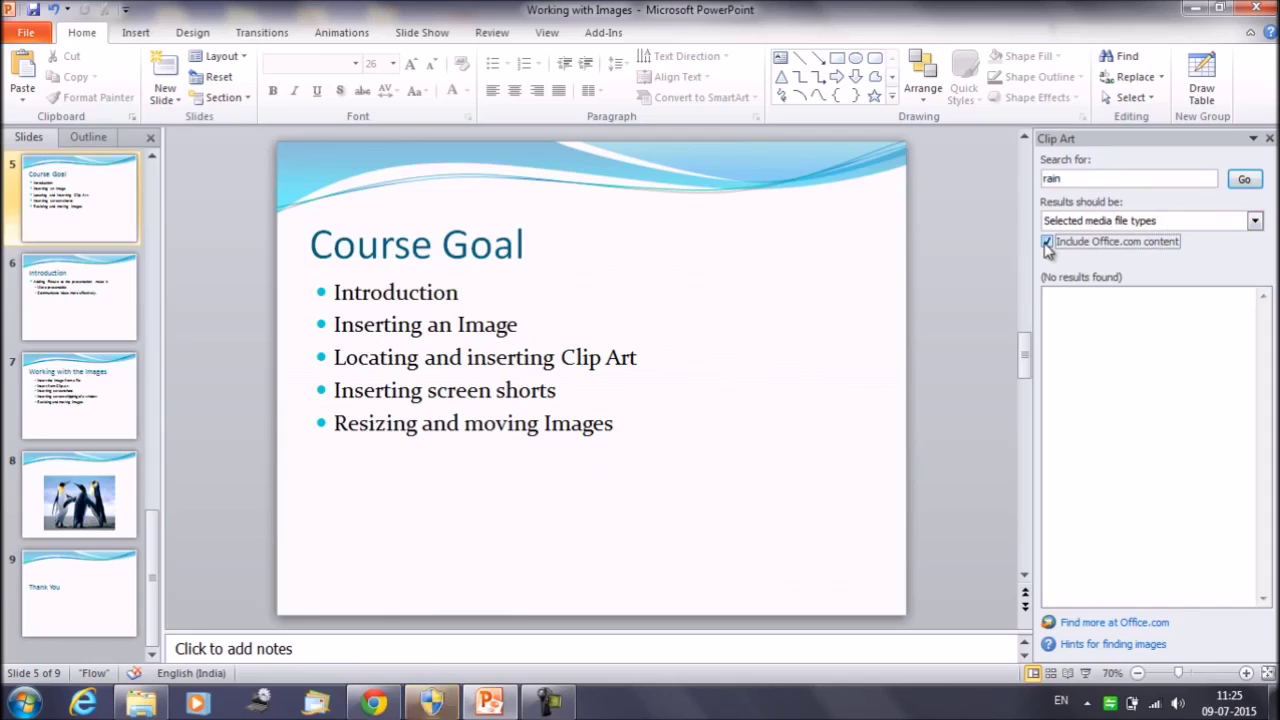
pyautogui.click(1244, 179)
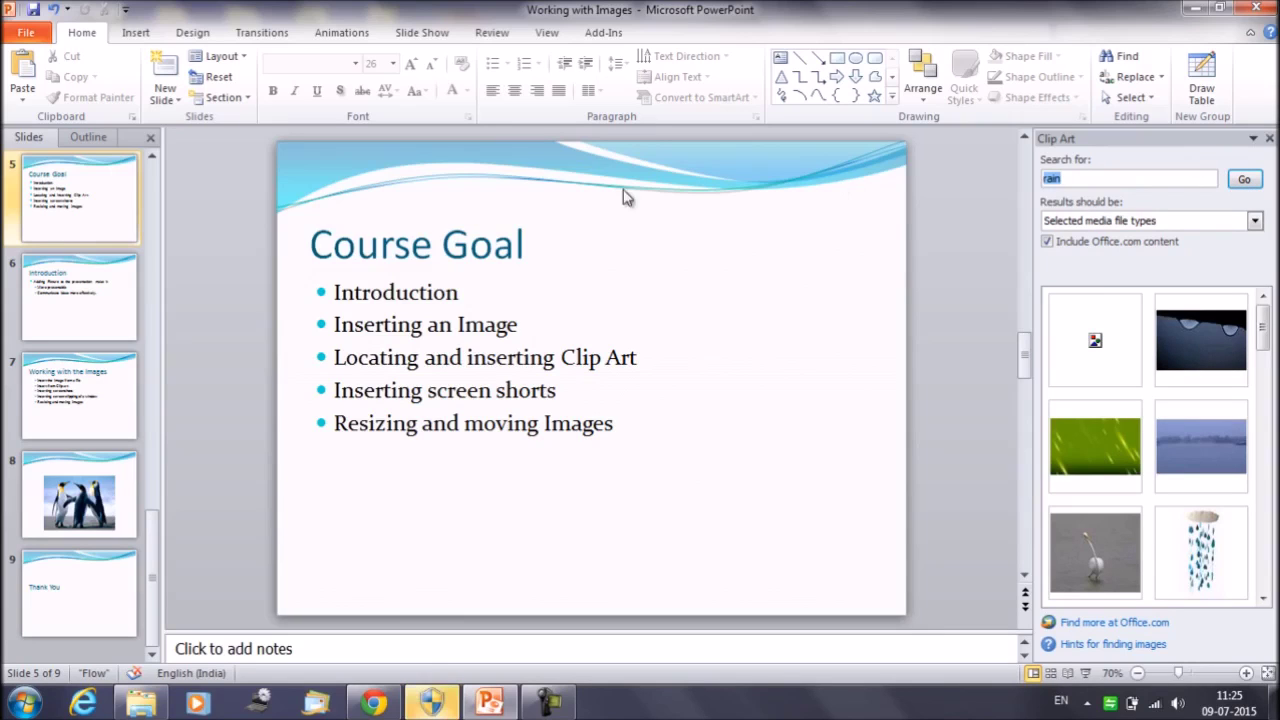
# - Delete the penguin picture from slide 8 and reopen the rain clip art results
pyautogui.click(92, 530)
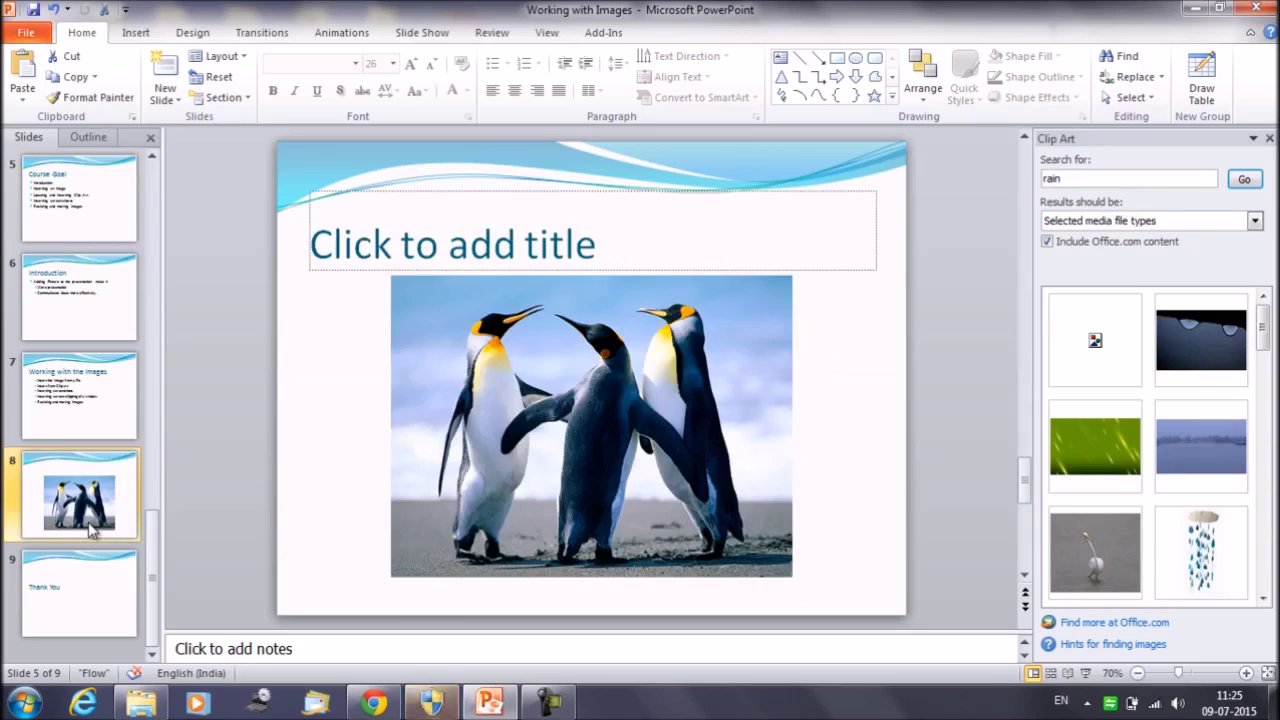
pyautogui.click(670, 385)
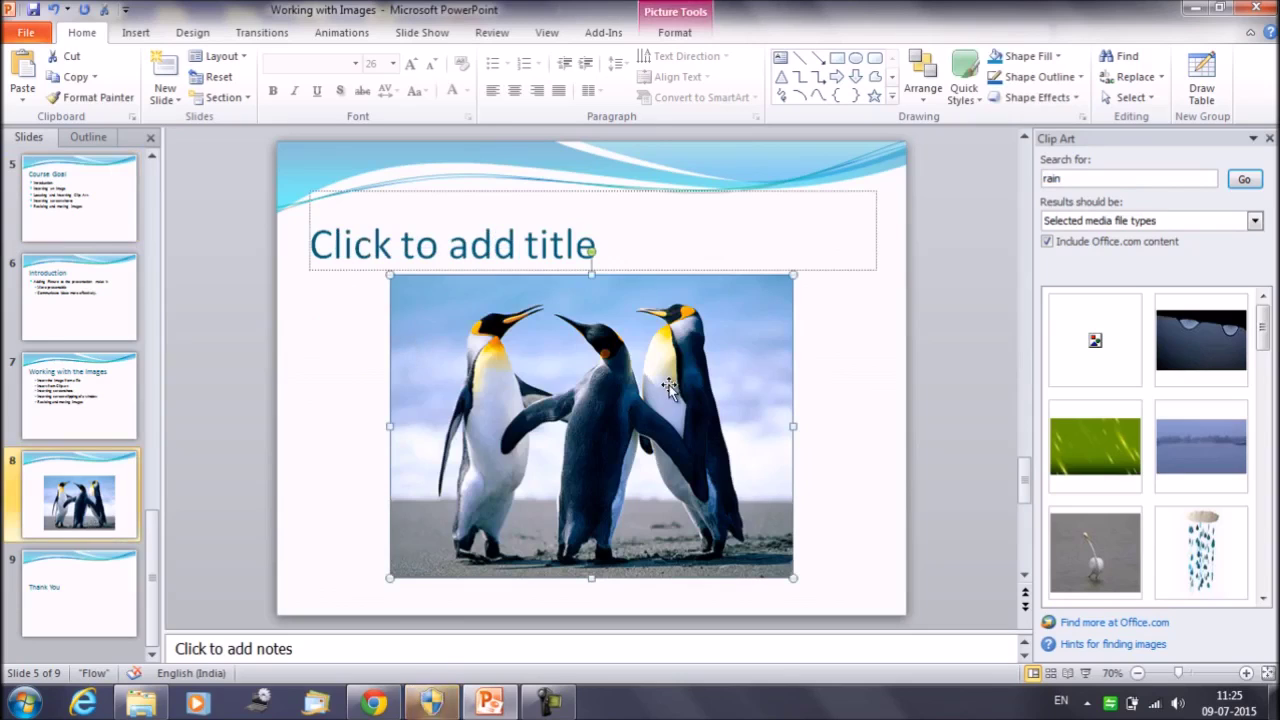
pyautogui.press('Delete')
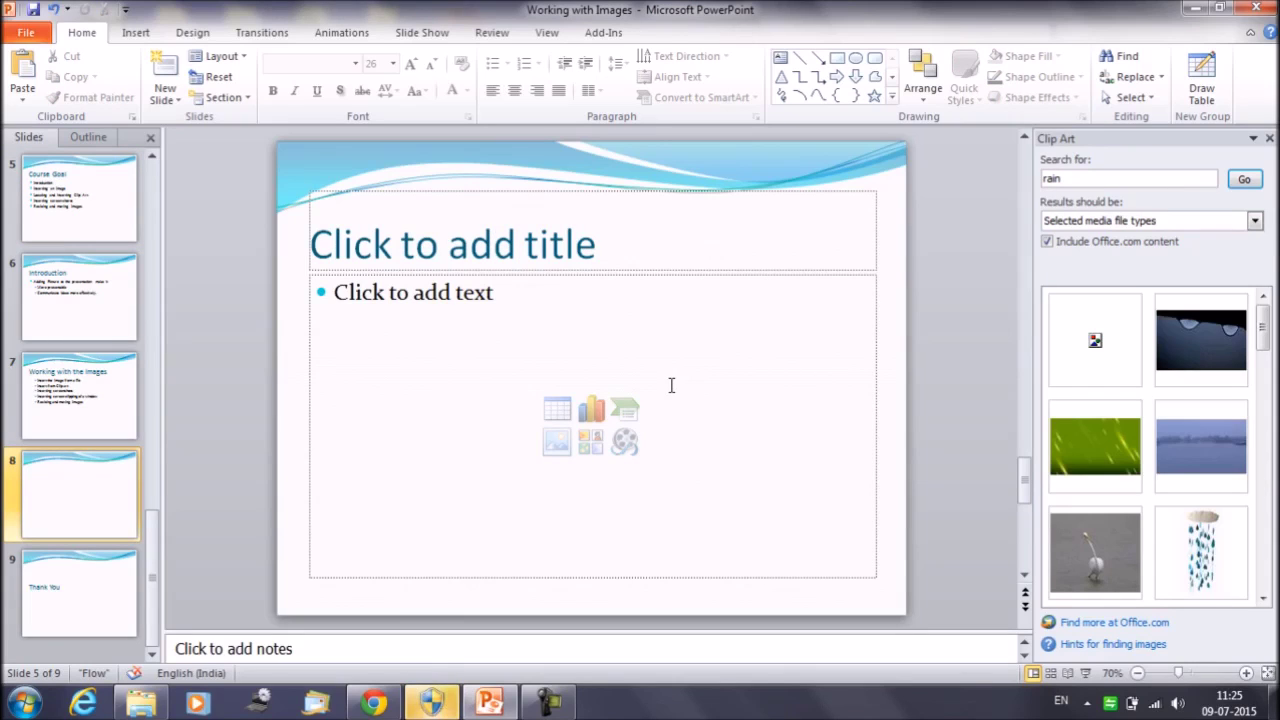
pyautogui.click(600, 457)
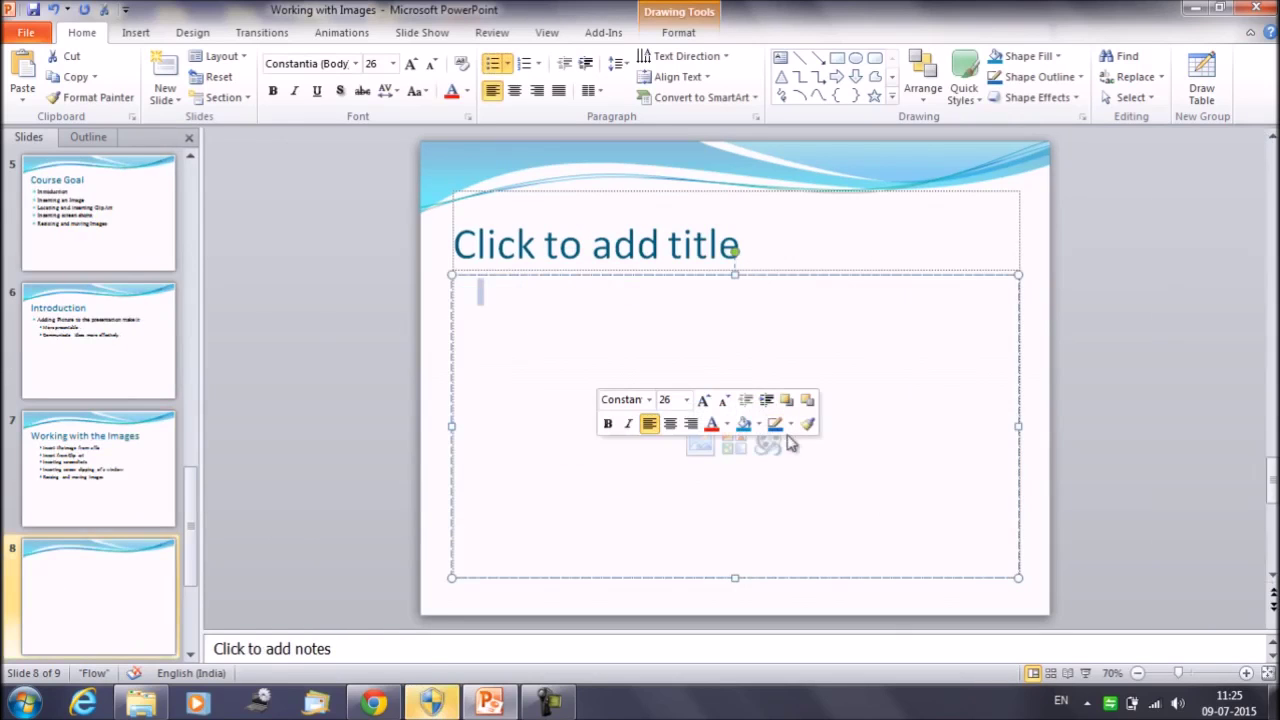
pyautogui.click(748, 450)
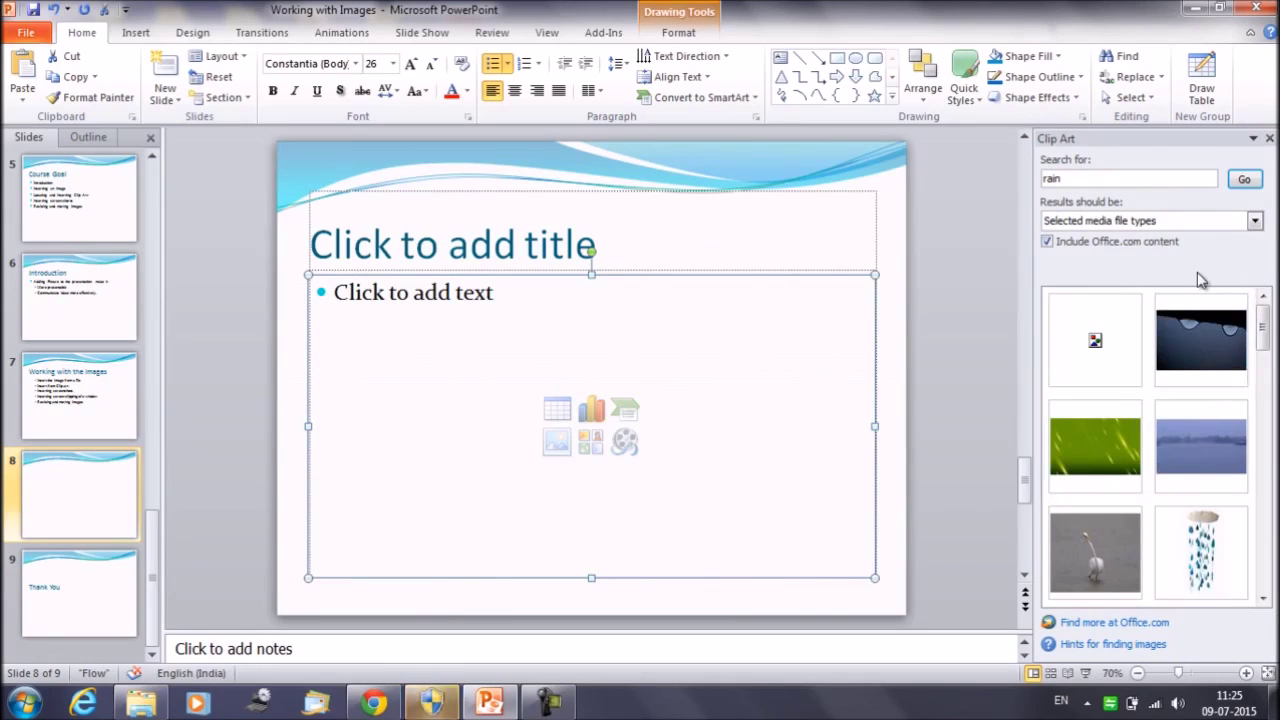
# - Search the Clip Art pane for 'umbrella'
pyautogui.click(1101, 179)
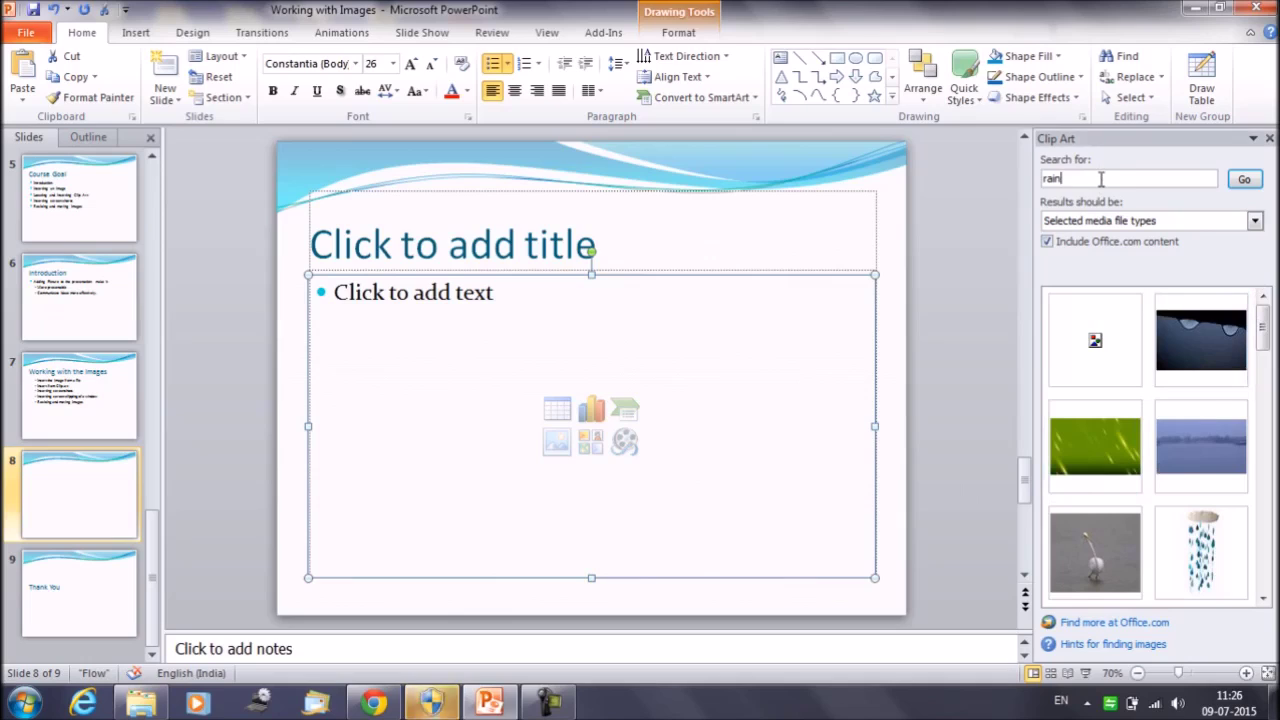
pyautogui.press('BackSpace')
pyautogui.press('BackSpace')
pyautogui.press('BackSpace')
pyautogui.press('BackSpace')
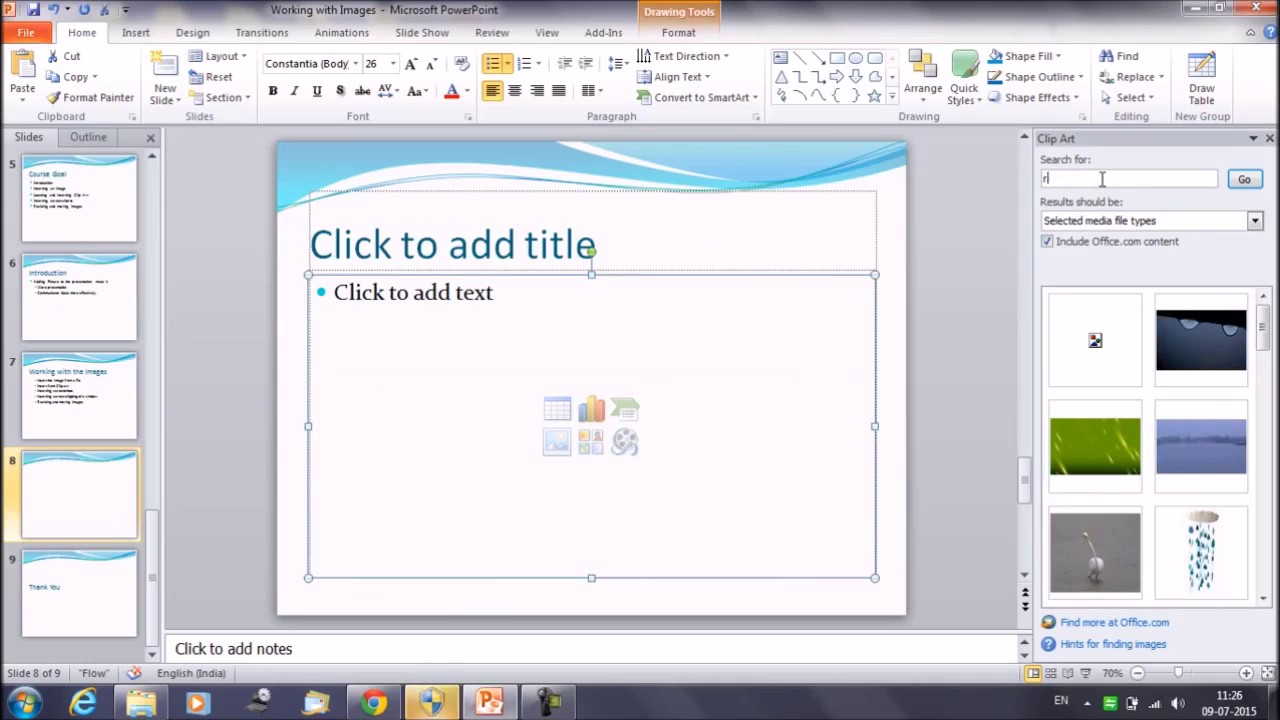
pyautogui.write('umbre')
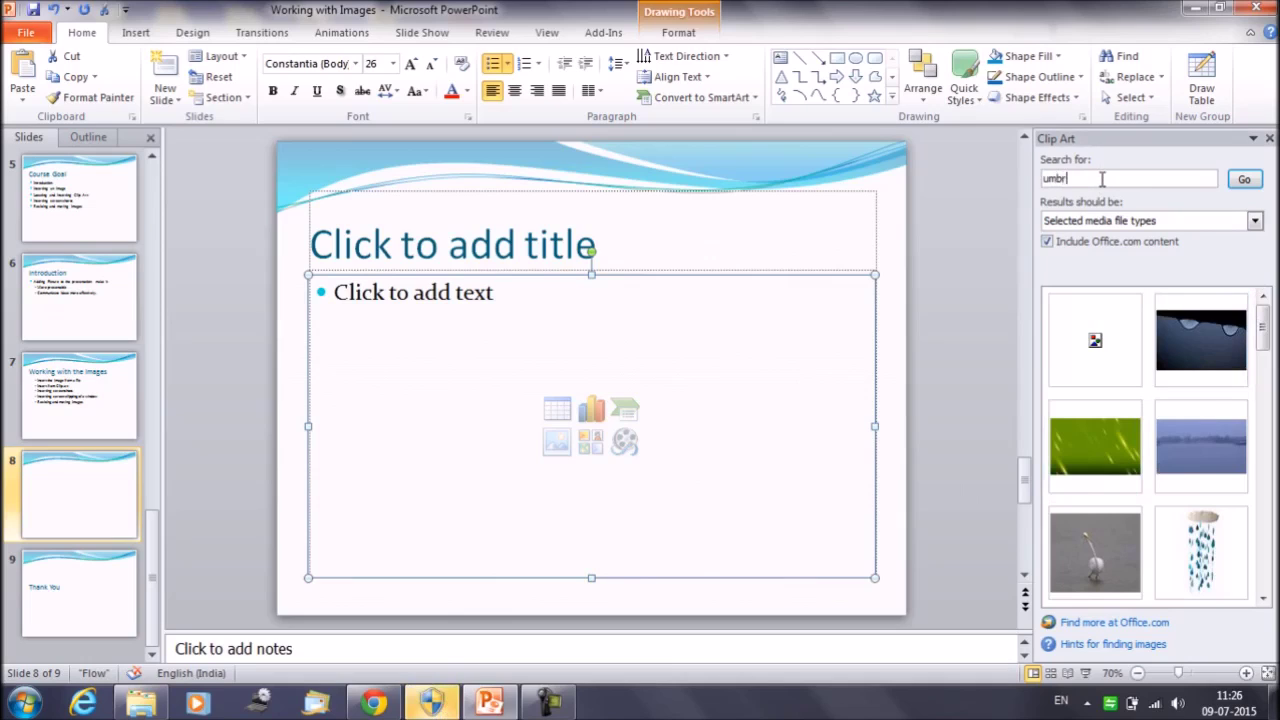
pyautogui.write('lla')
pyautogui.click(1248, 178)
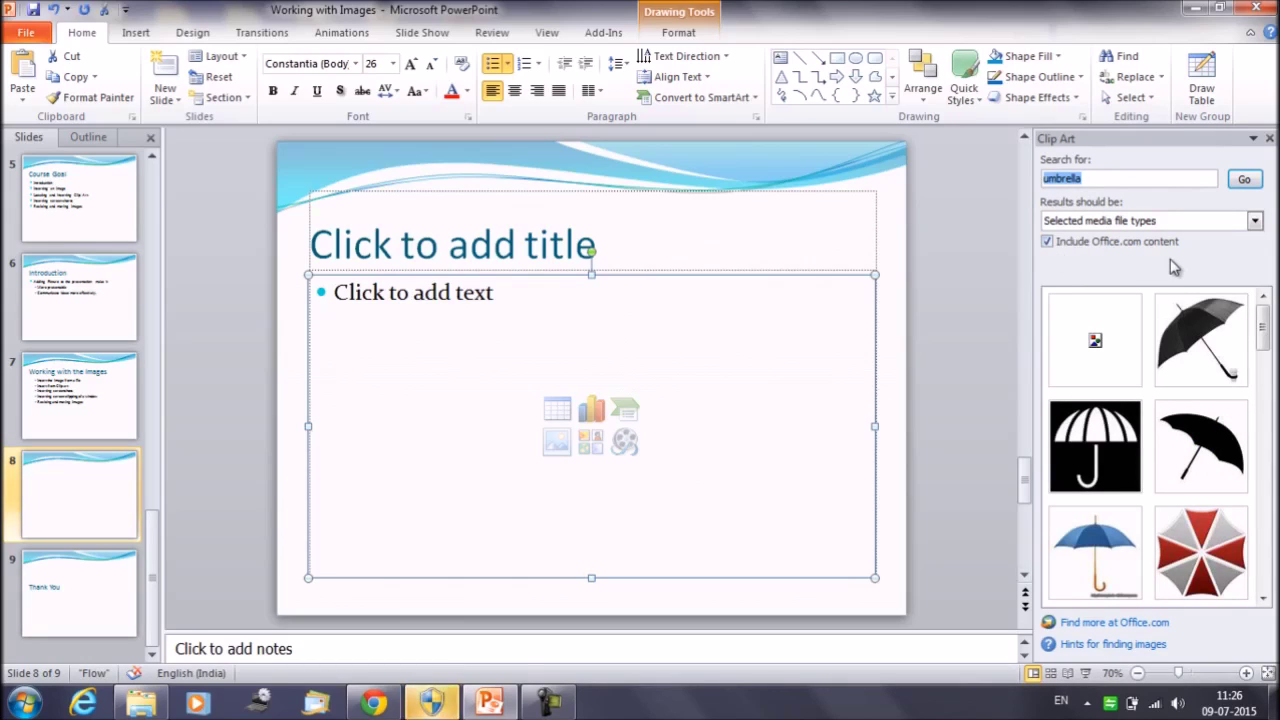
# - Insert the black umbrella clip art on slide 8, undo it, and go to slide 7
pyautogui.click(1196, 368)
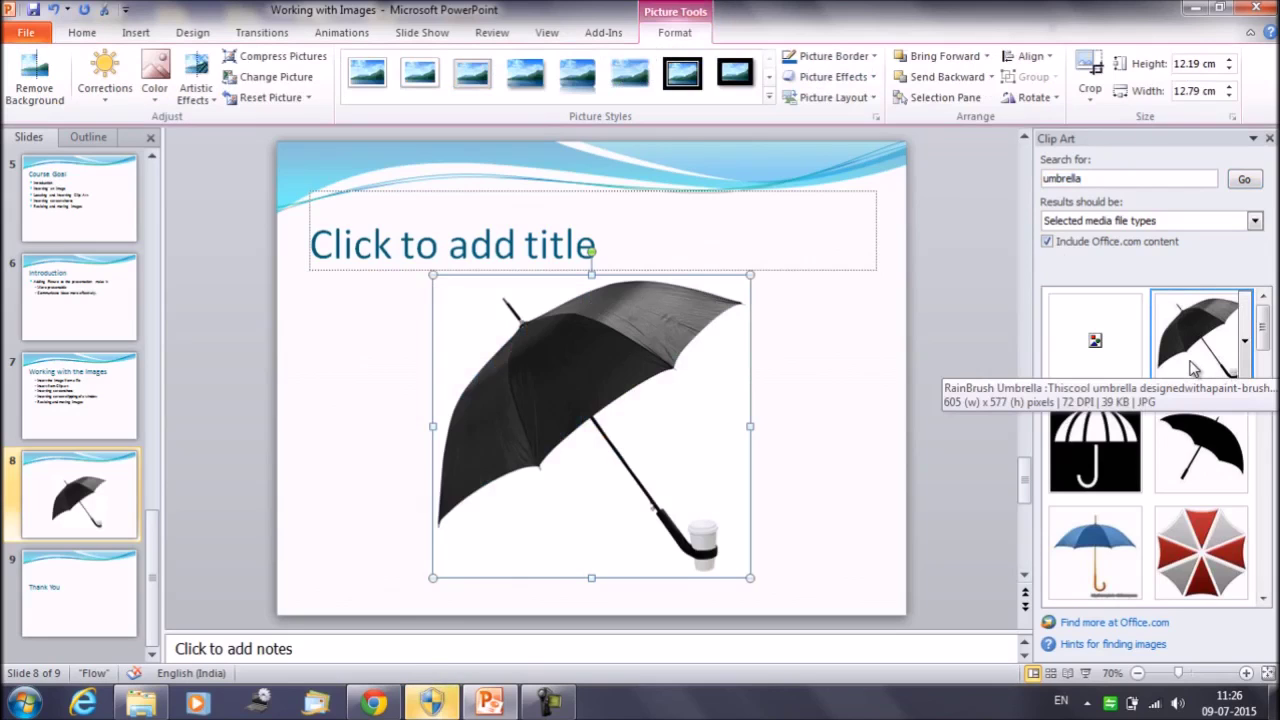
pyautogui.hotkey('ctrl', 'z')
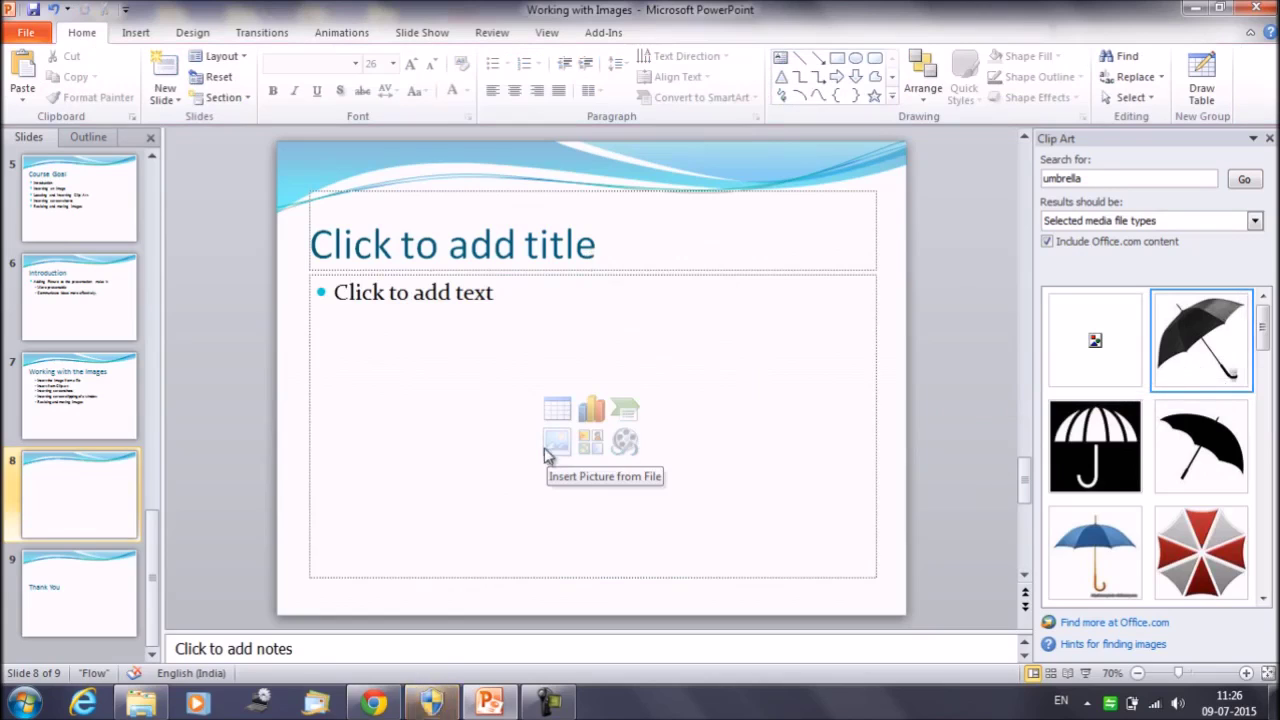
pyautogui.click(84, 403)
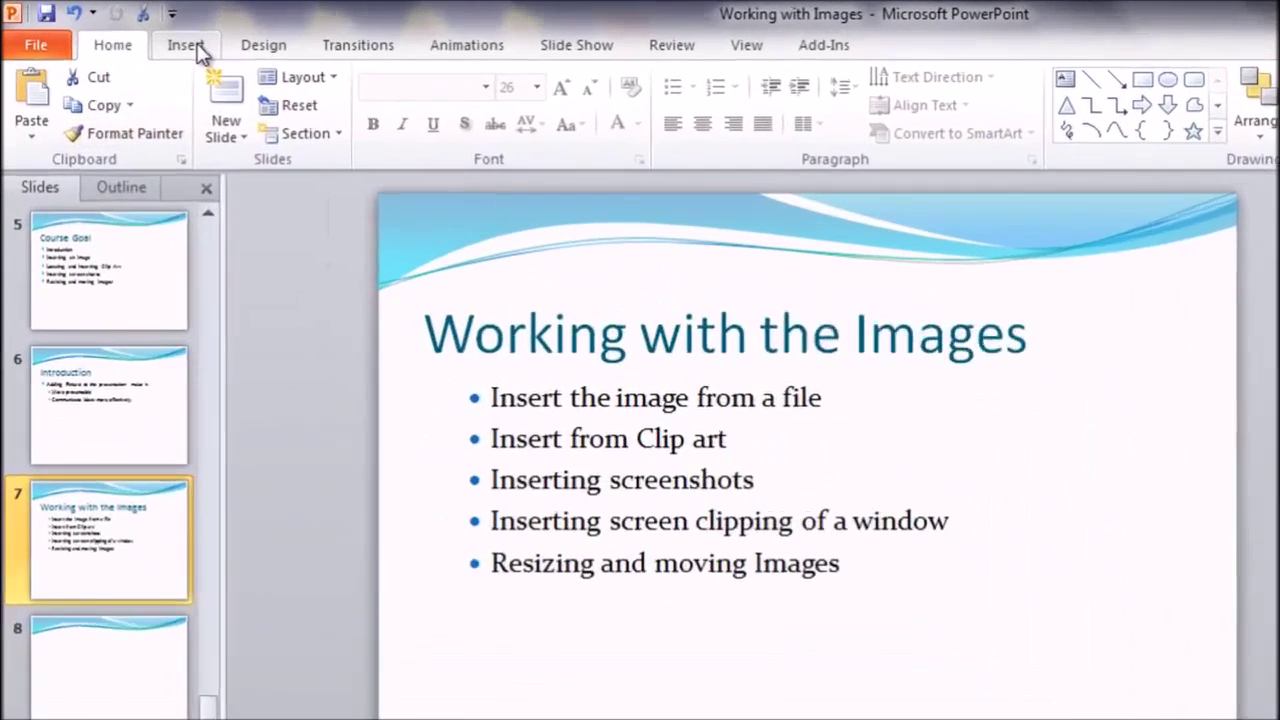
# - Insert a screenshot of the Lesson Plans Explorer window onto slide 7 and select it
pyautogui.click(137, 33)
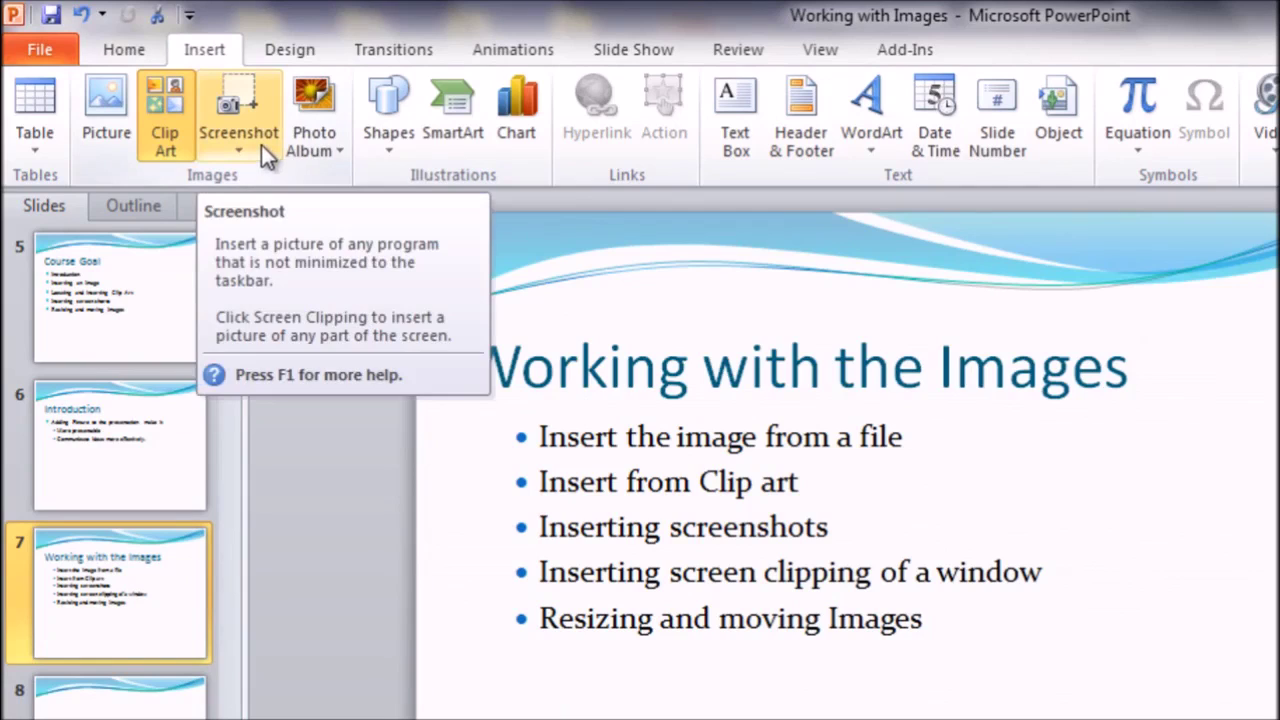
pyautogui.click(254, 107)
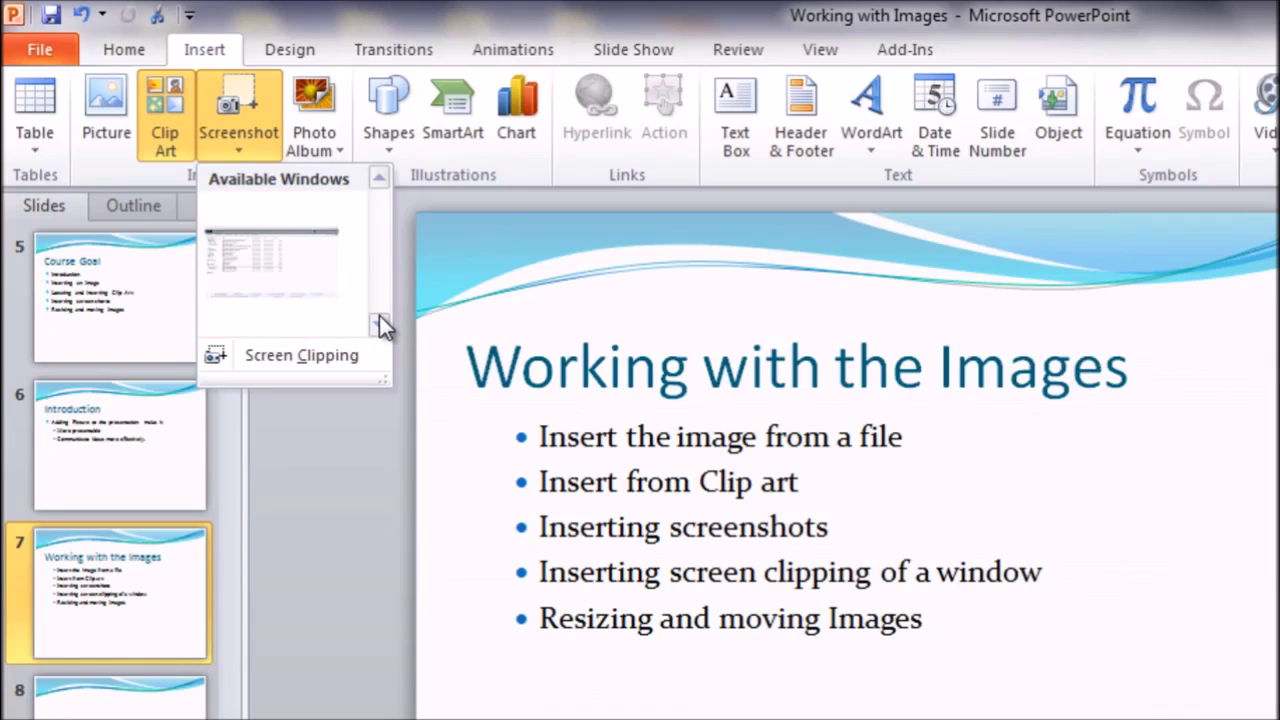
pyautogui.click(298, 305)
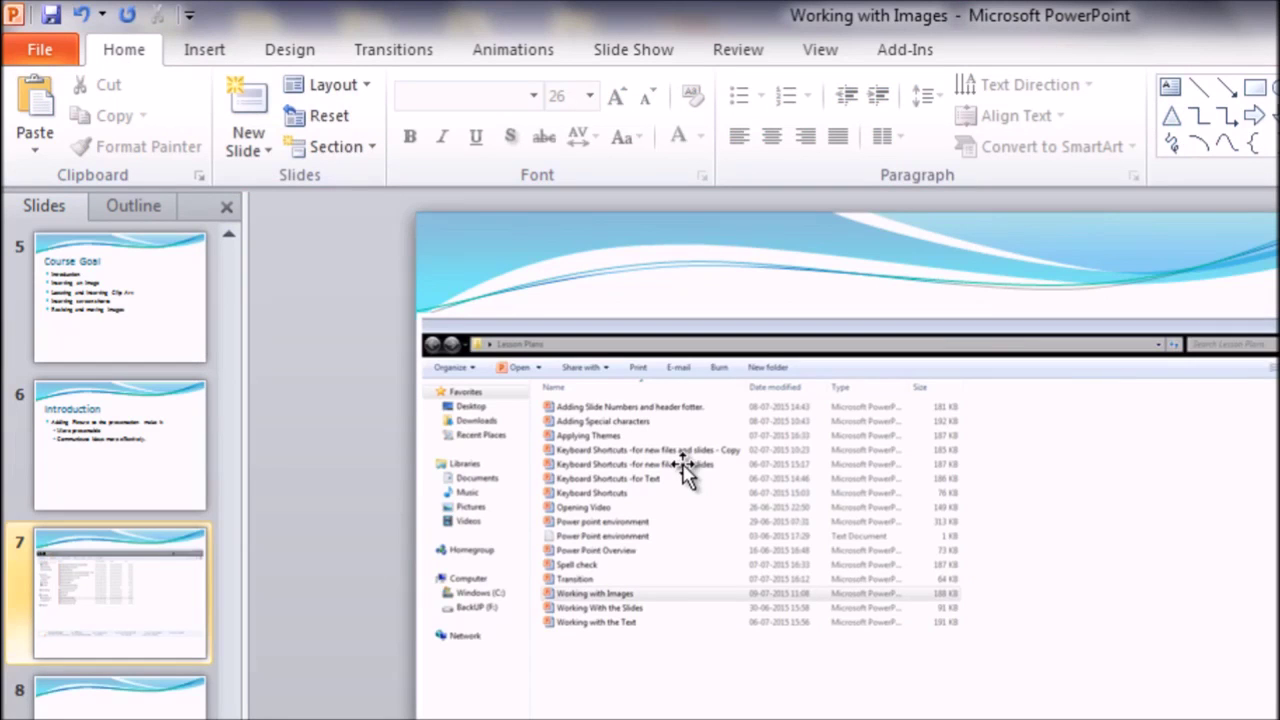
pyautogui.click(768, 448)
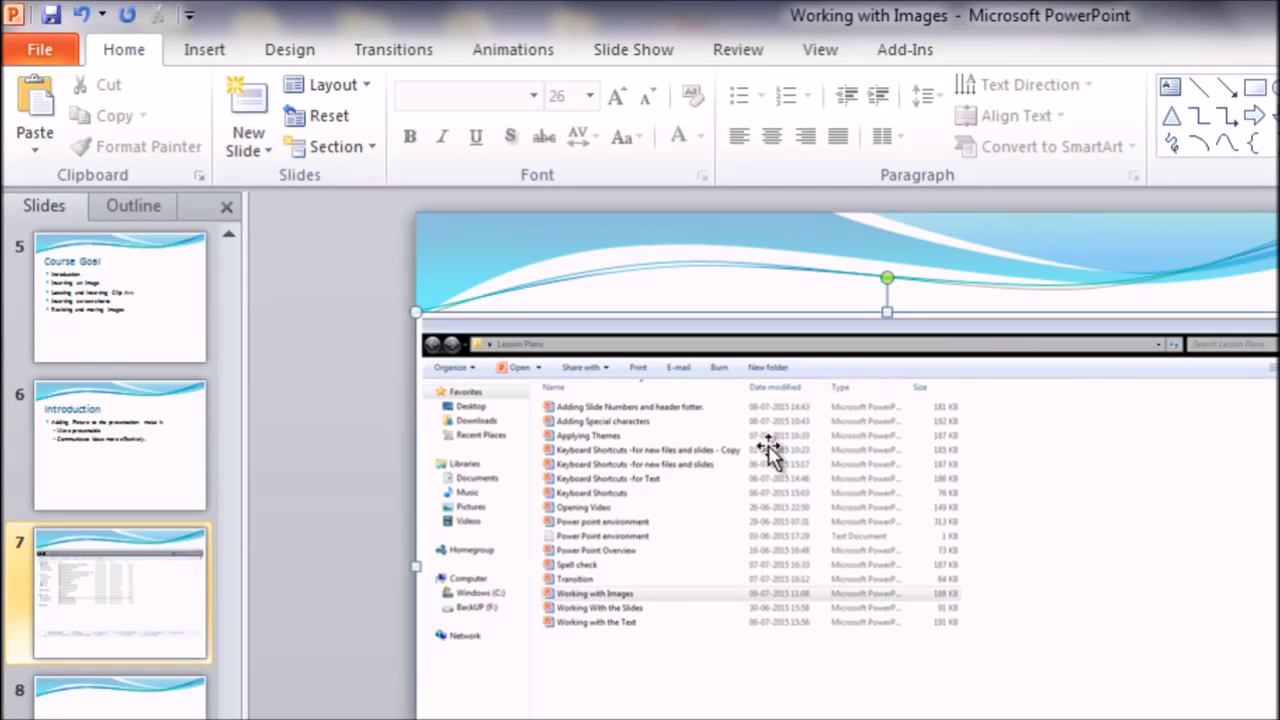
pyautogui.doubleClick(768, 448)
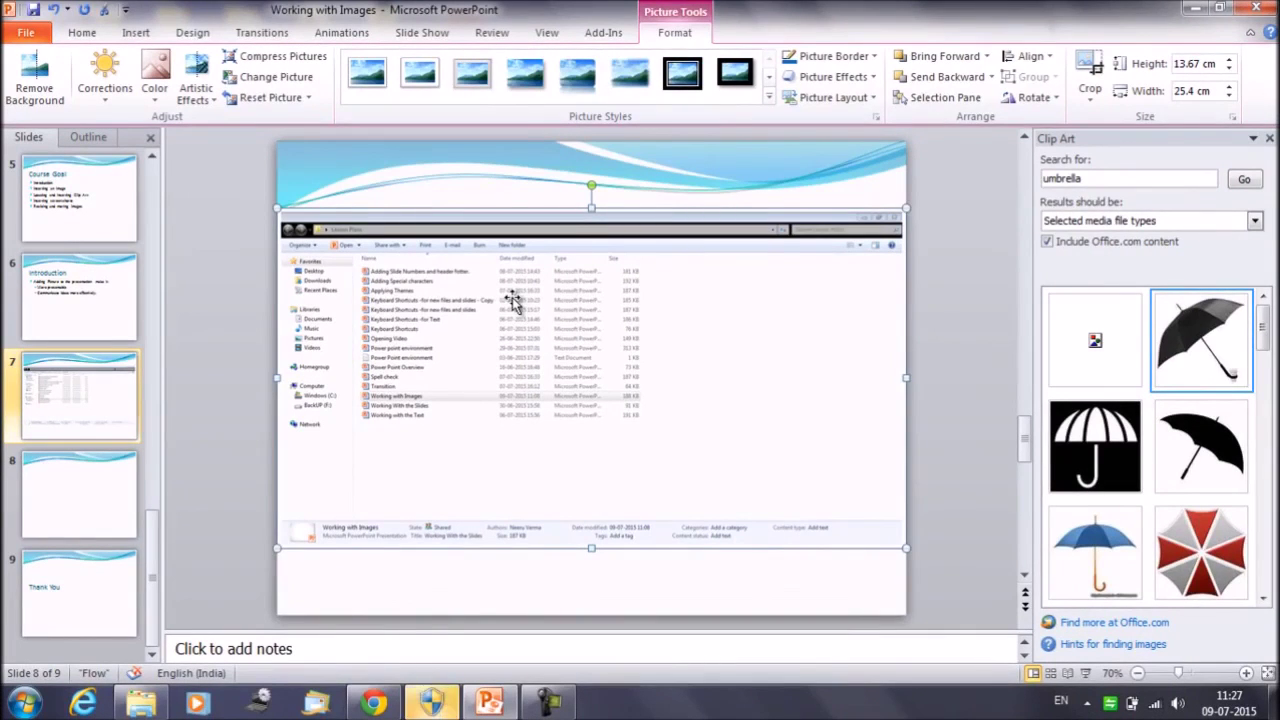
# - Delete slide 7's full-window screenshot and replace it with a screen clipping of the Lesson Plans file list
pyautogui.press('Delete')
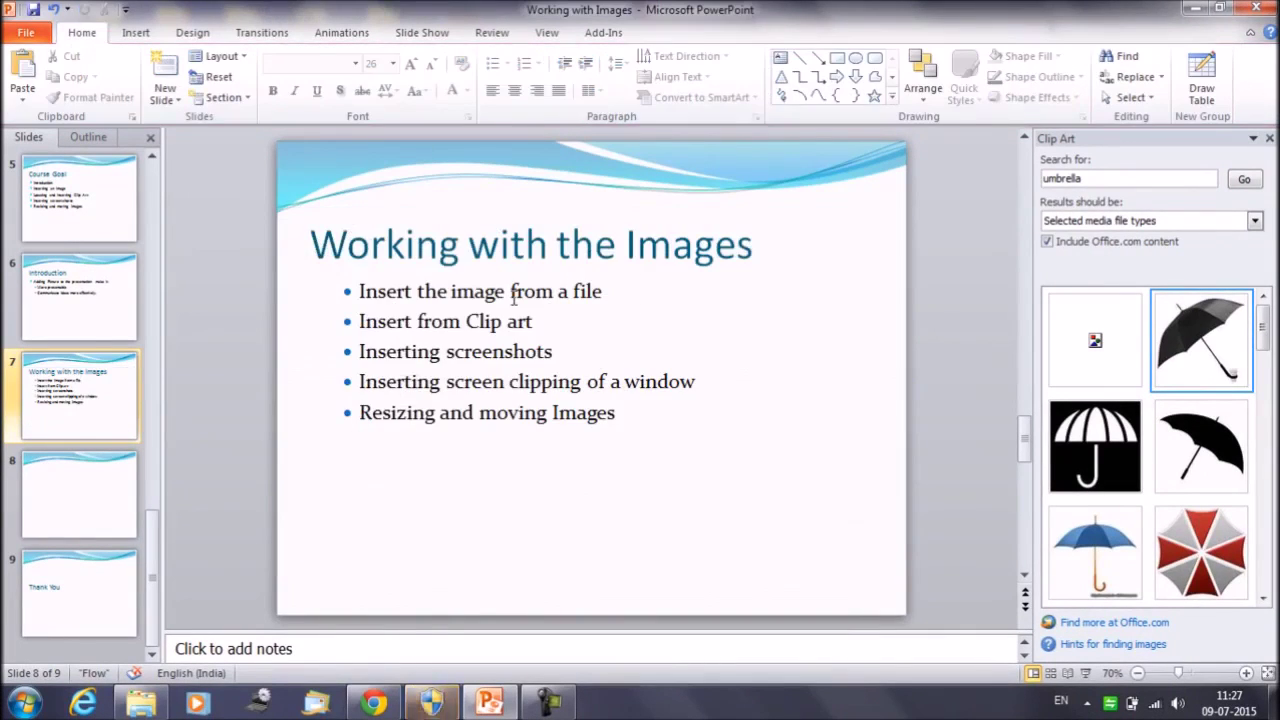
pyautogui.click(562, 346)
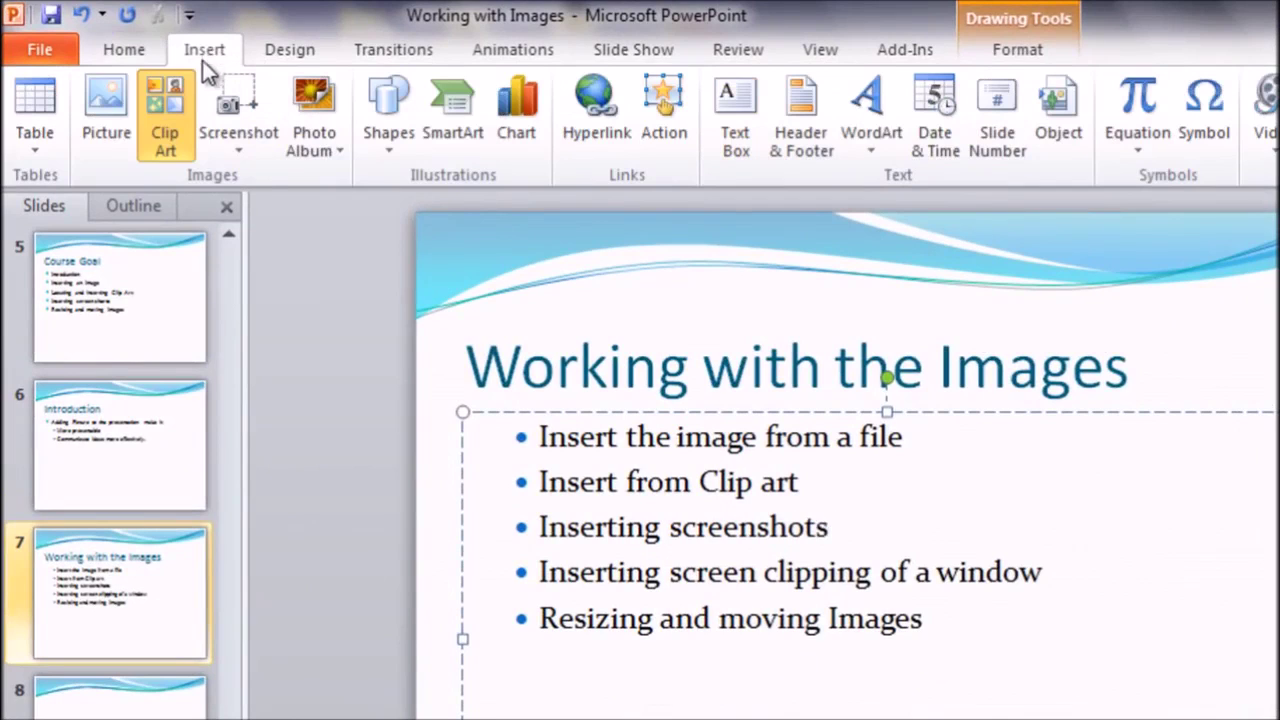
pyautogui.click(238, 154)
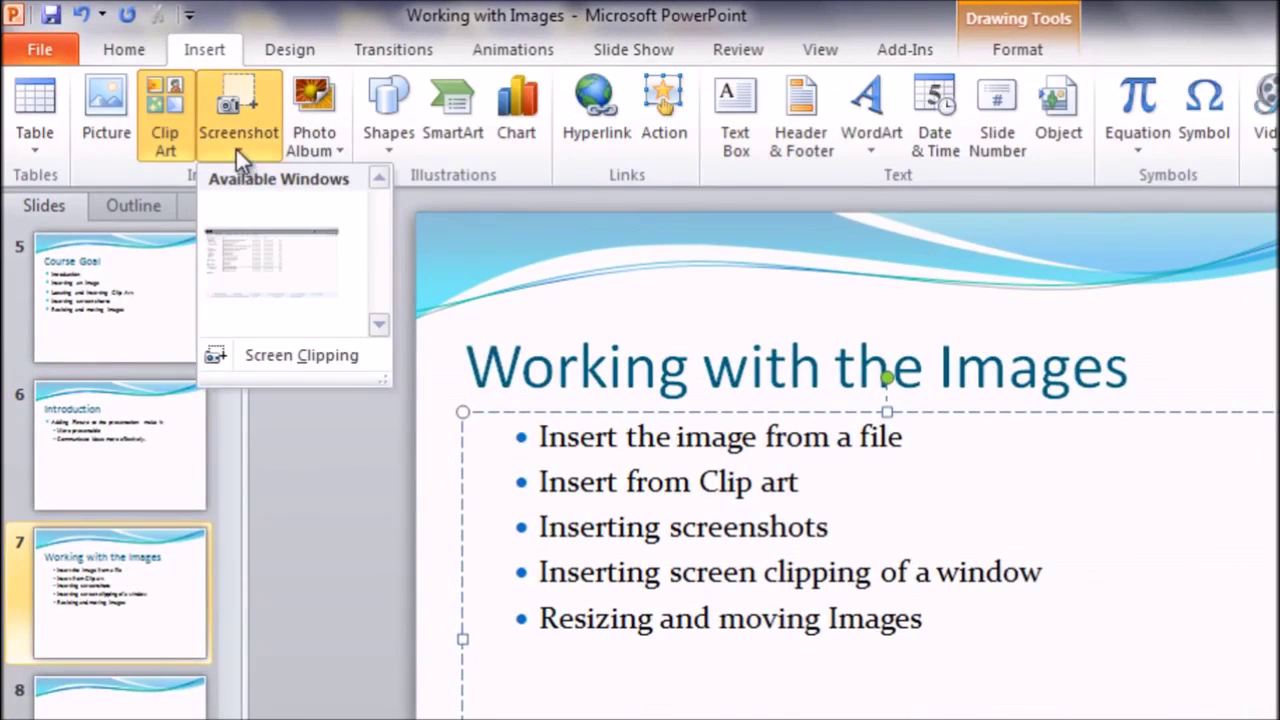
pyautogui.click(311, 357)
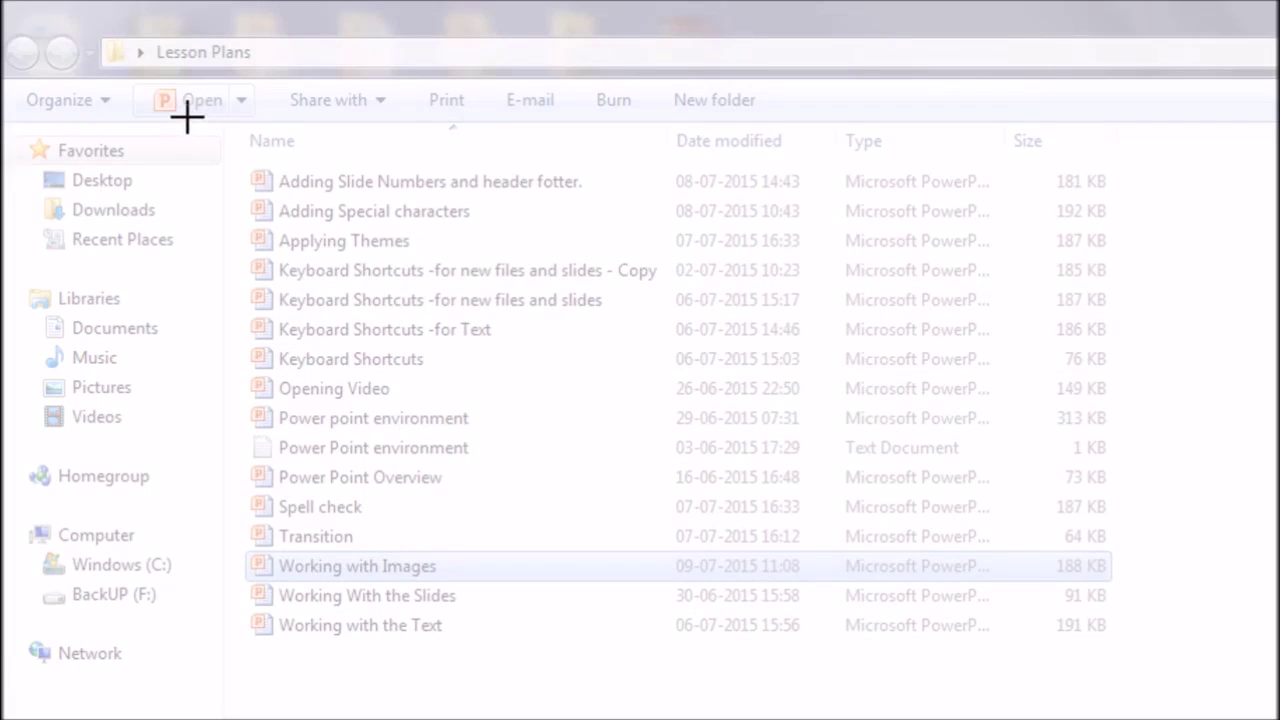
pyautogui.moveTo(192, 117); pyautogui.dragTo(1256, 719)
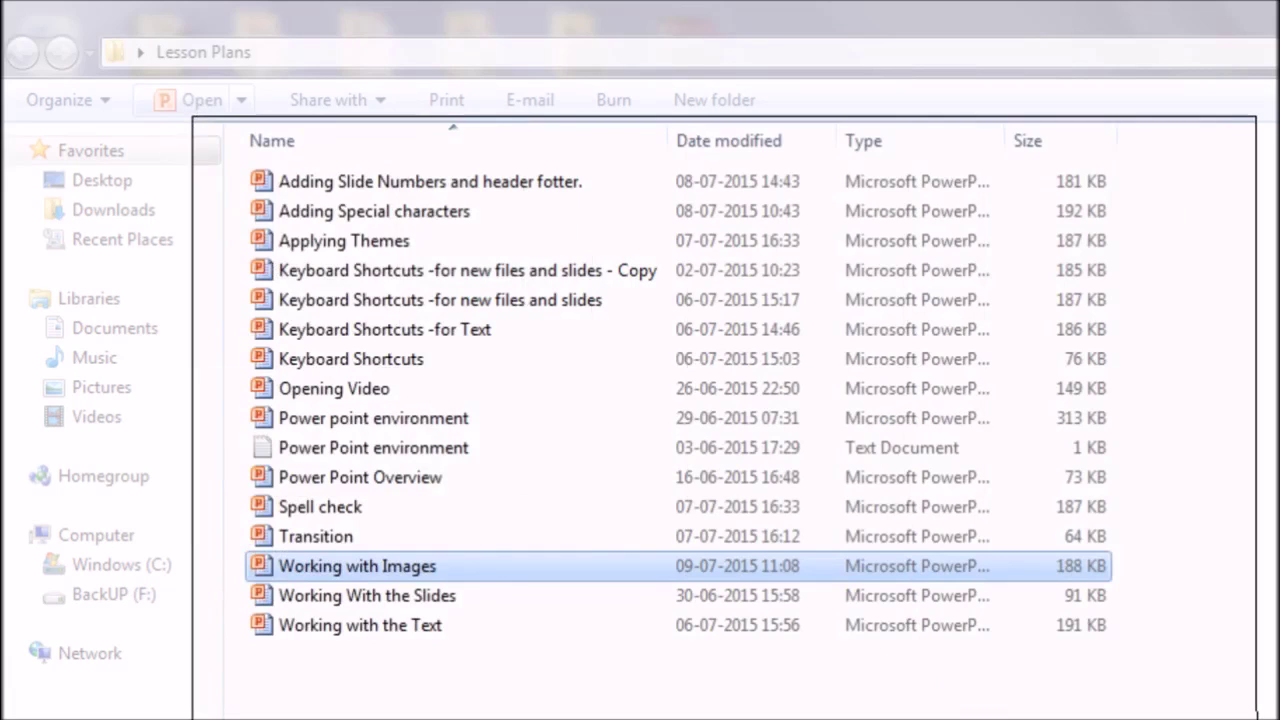
pyautogui.moveTo(1256, 719); pyautogui.dragTo(1149, 671)
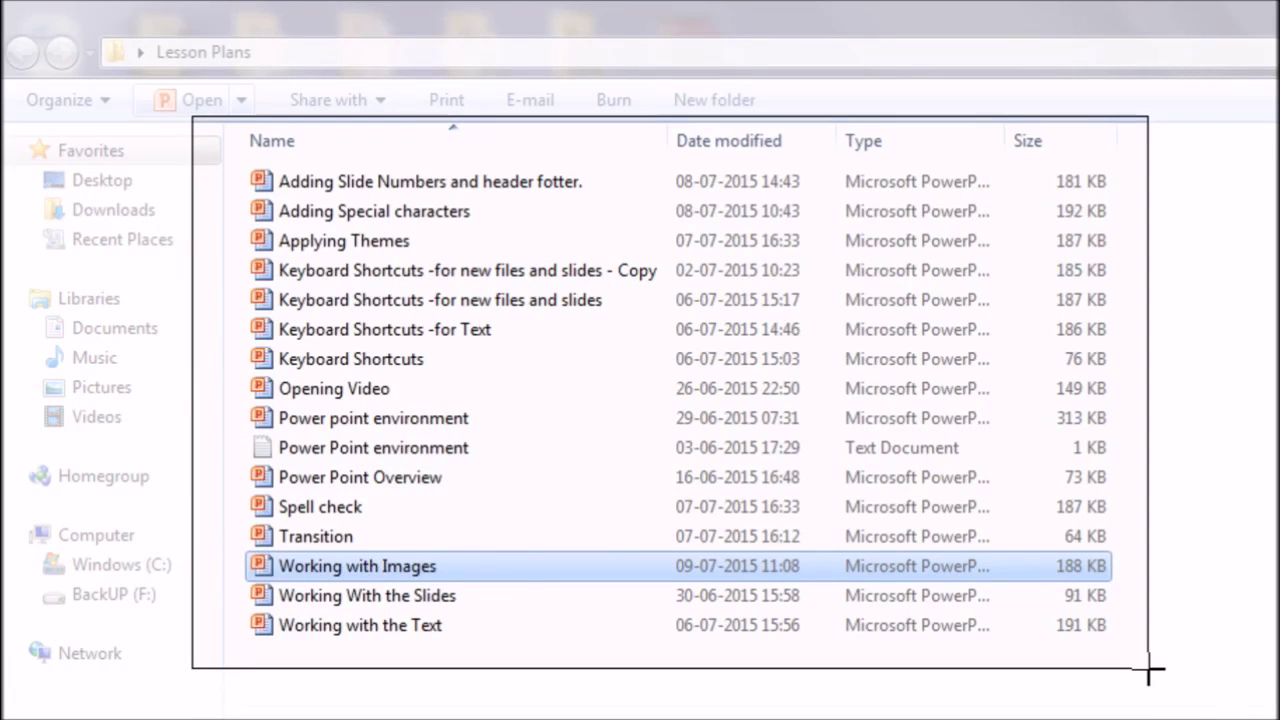
pyautogui.moveTo(1149, 671); pyautogui.dragTo(1149, 671)
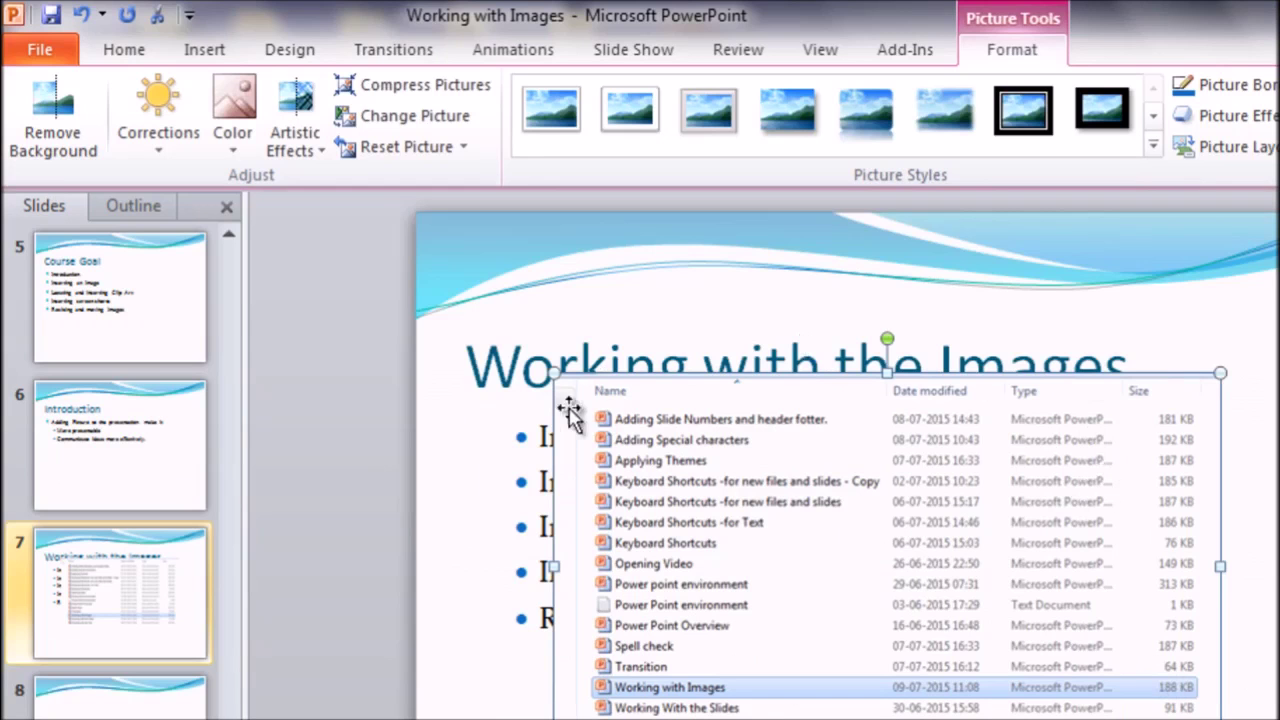